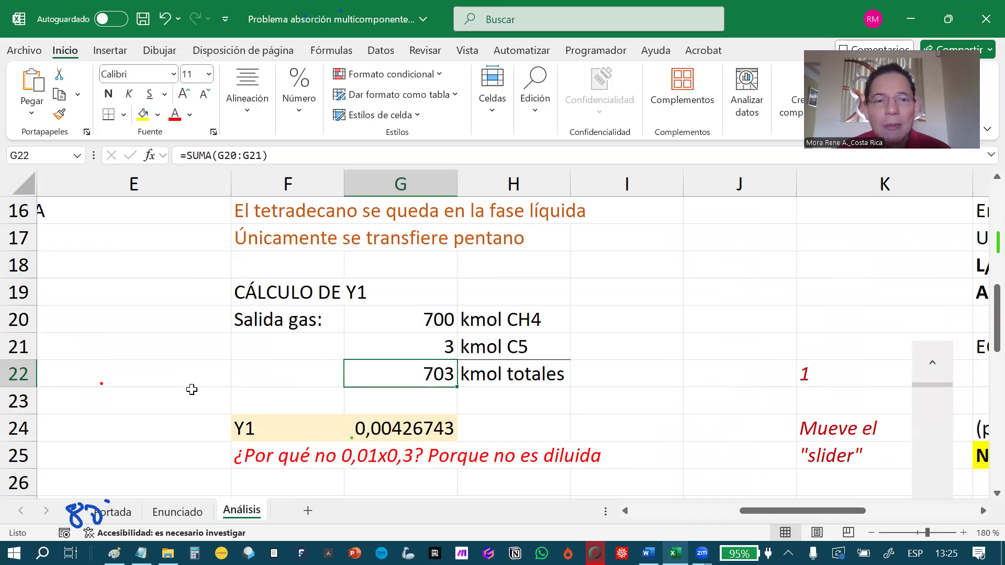
- Examine the outlet gas amounts of CH4 and C5 with their total in G20:G22, and the Y1 formula in G24
key(Up)
key(Up)
key(Down)
key(Down)
key(Up)
key(Up)
key(Down)
key(Down)
key(Up)
key(Up)
key(Down)
key(Down)
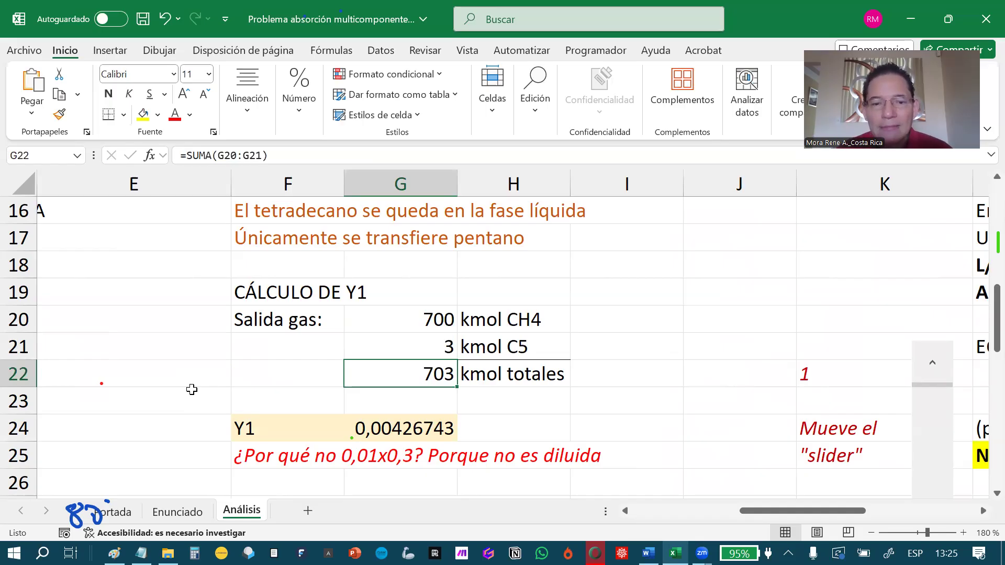
key(Down)
key(Down)
key(Up)
key(Up)
key(Up)
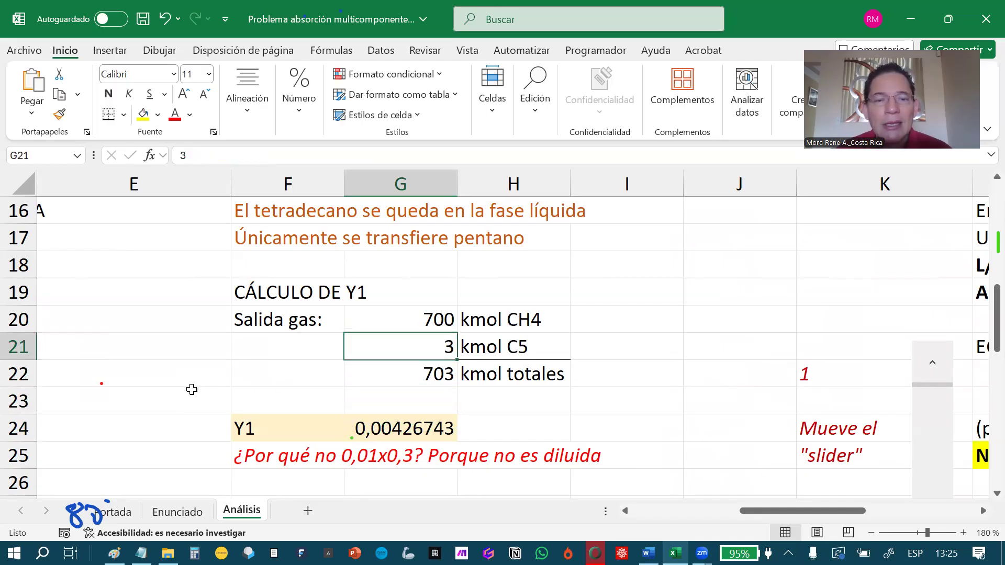
key(Down)
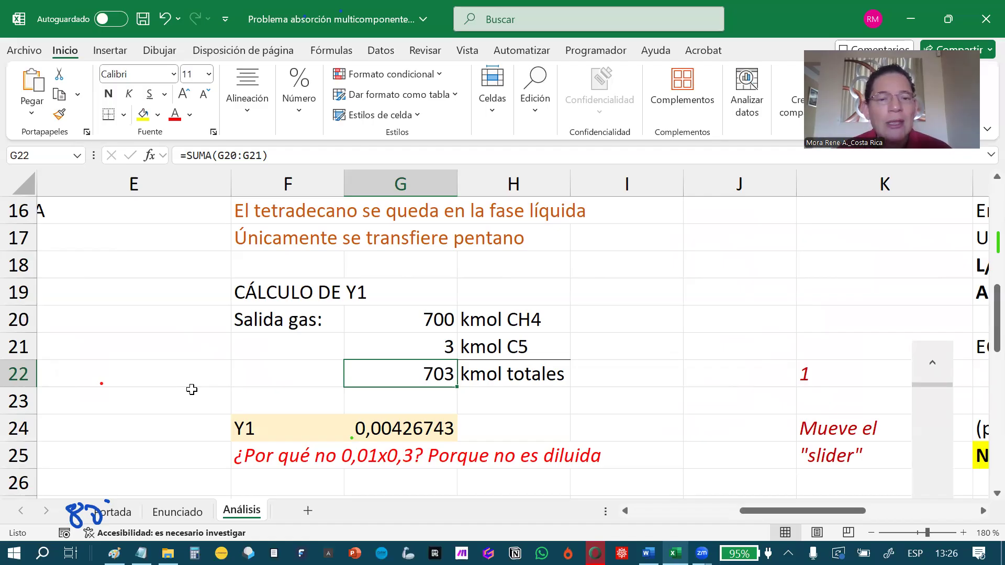
key(Up)
key(Up)
key(Down)
key(Down)
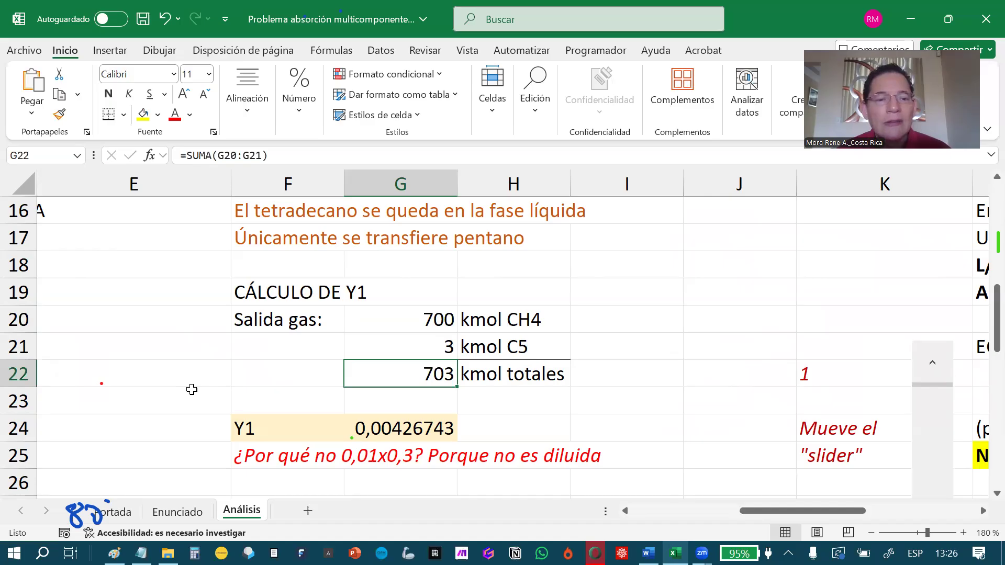
key(Up)
key(Up)
key(Down)
key(Down)
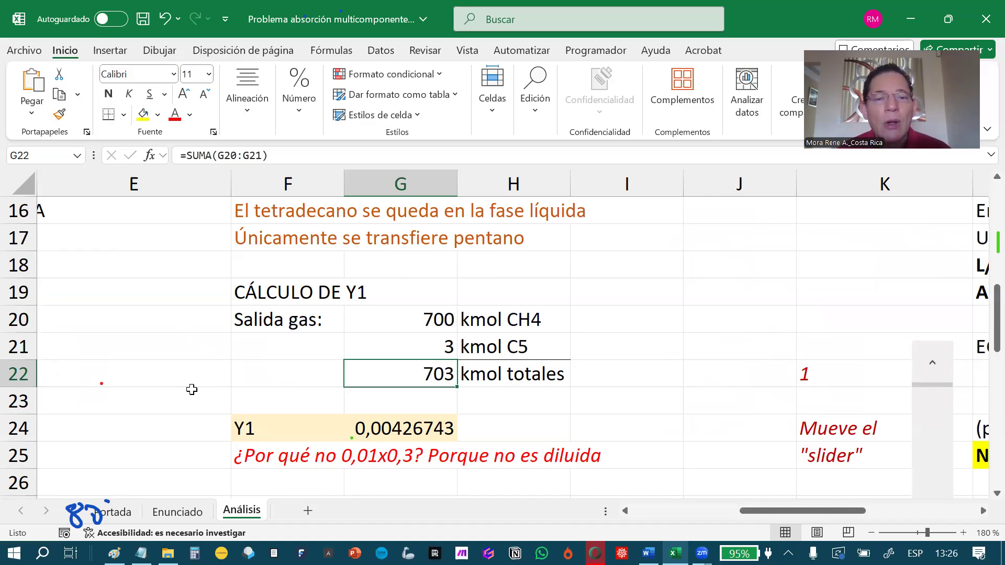
key(Up)
key(Up)
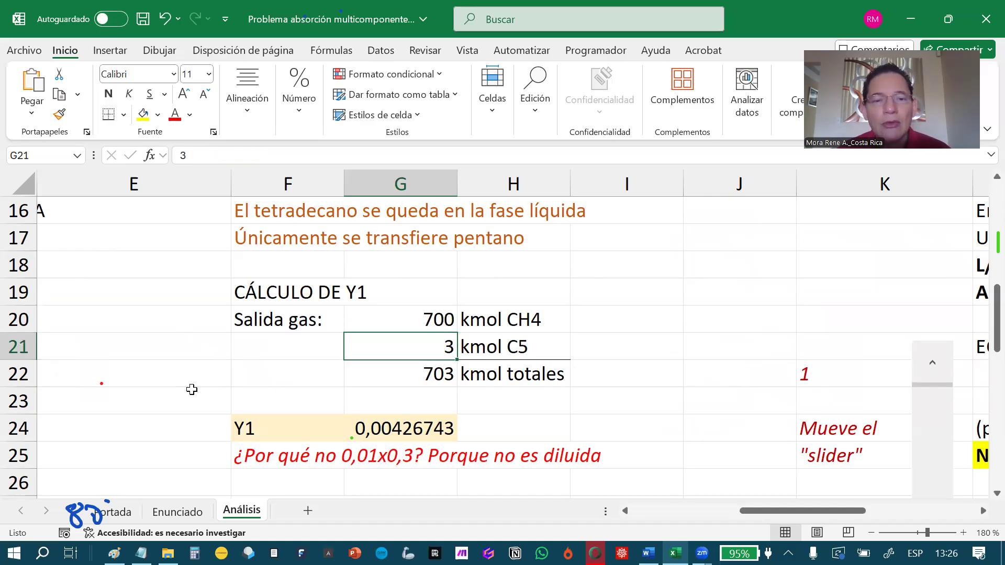
key(Down)
key(Down)
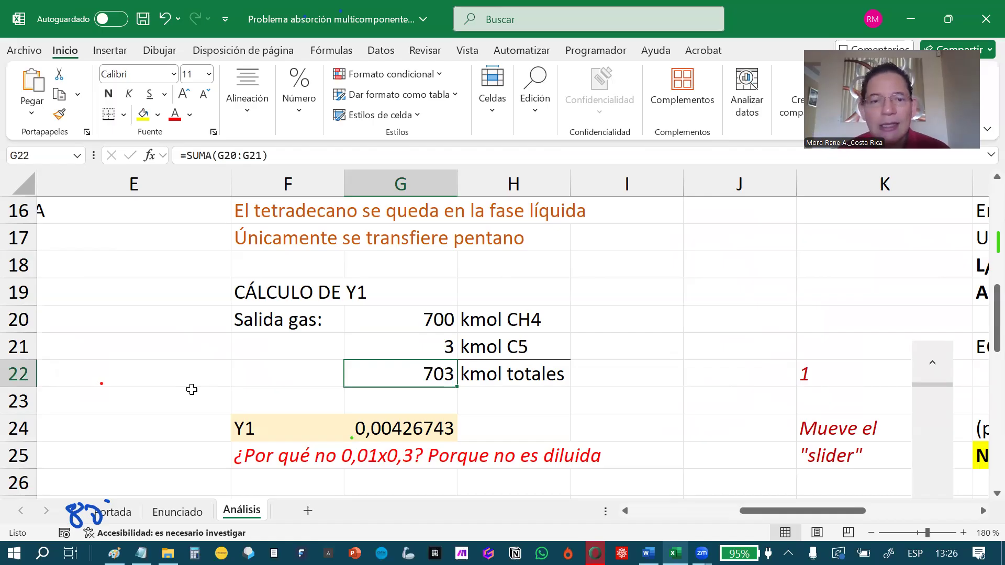
key(Up)
key(Up)
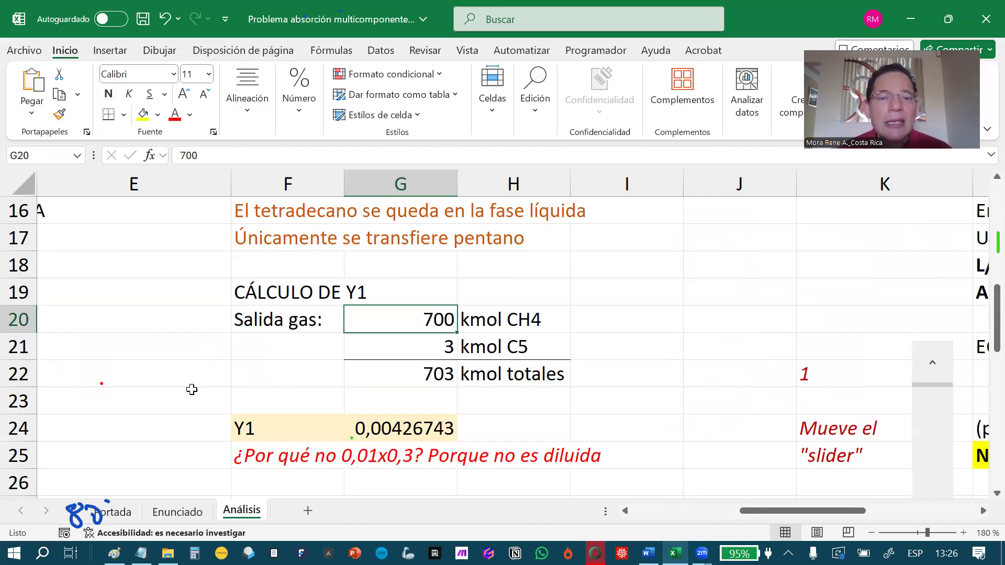
key(Down)
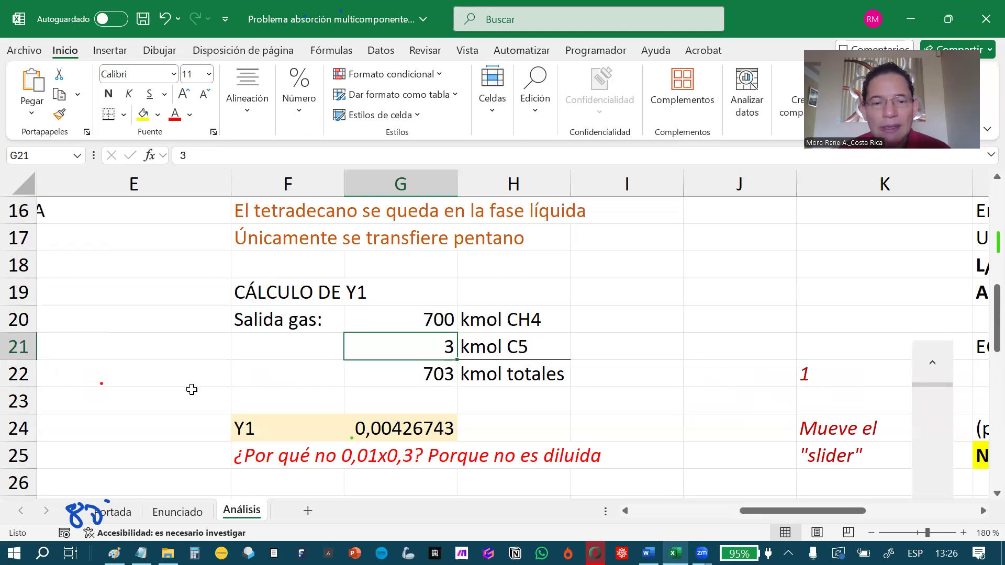
key(Down)
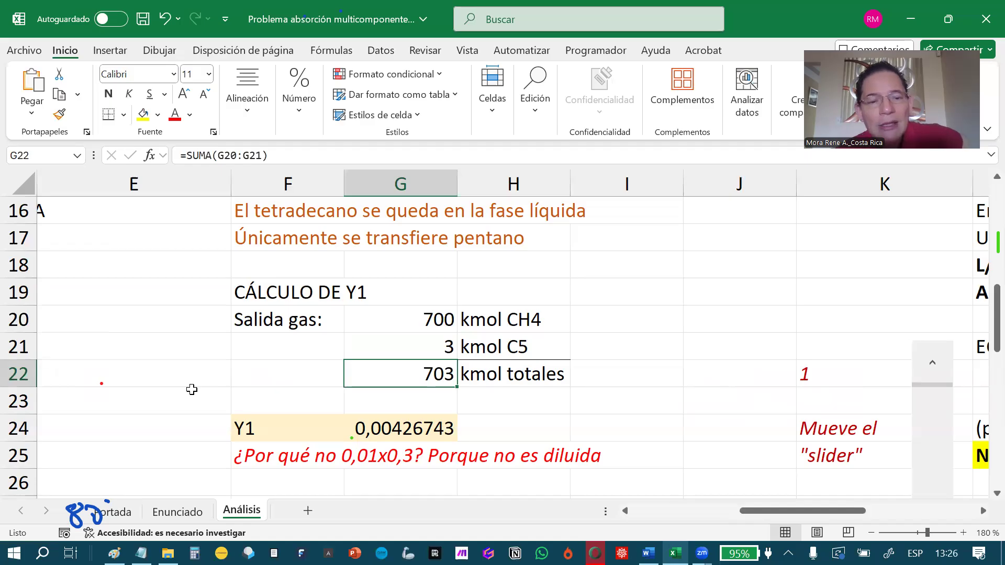
key(Down)
key(Down)
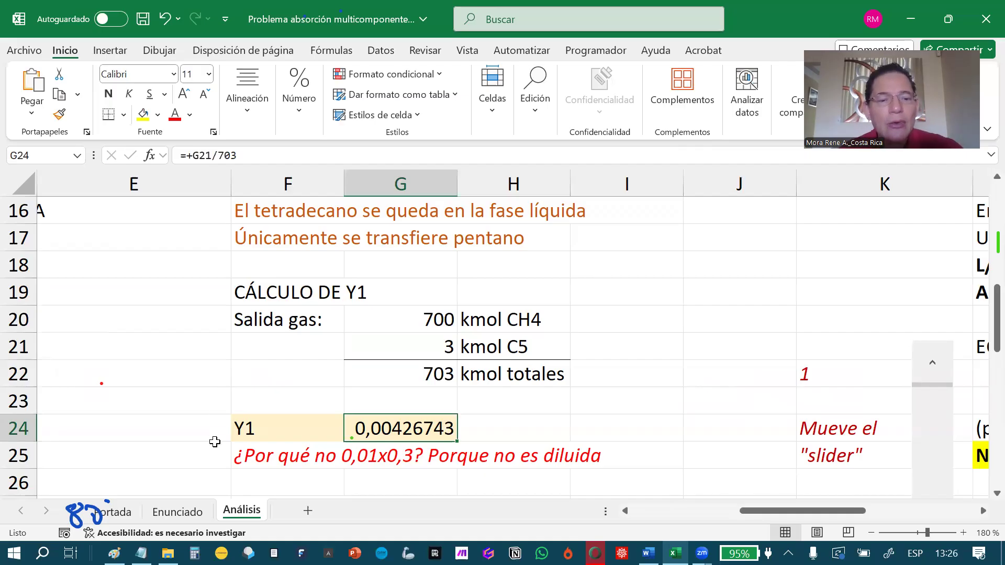
click(375, 483)
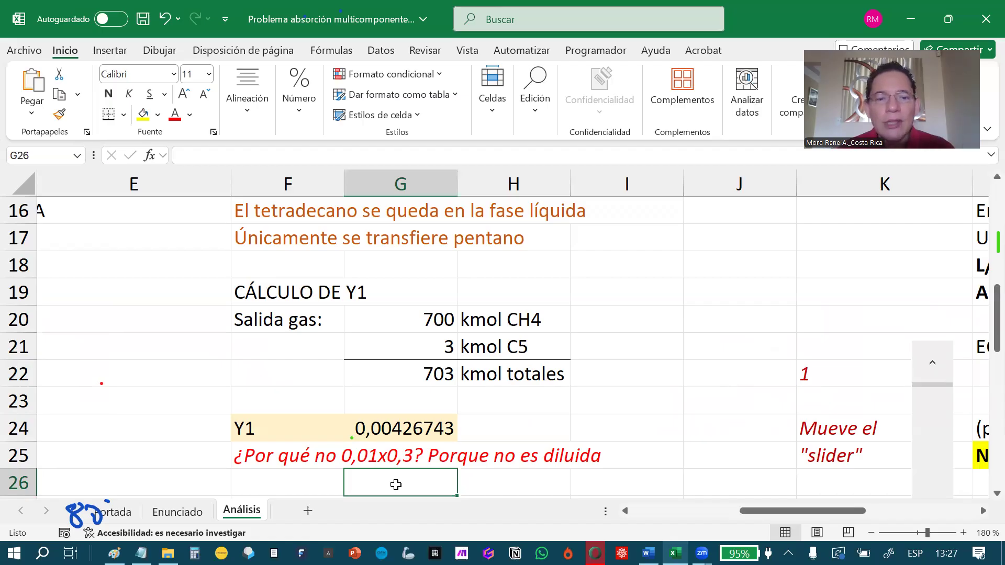
- Check the kmol/h equivalents of Y(N+1) and L0 in cells I10 and I11
key(Up)
key(Up)
key(Up)
key(Up)
key(Up)
key(Up)
key(Up)
key(Up)
key(Up)
key(Up)
key(Up)
key(Up)
key(Up)
key(Up)
key(Up)
key(Up)
key(Up)
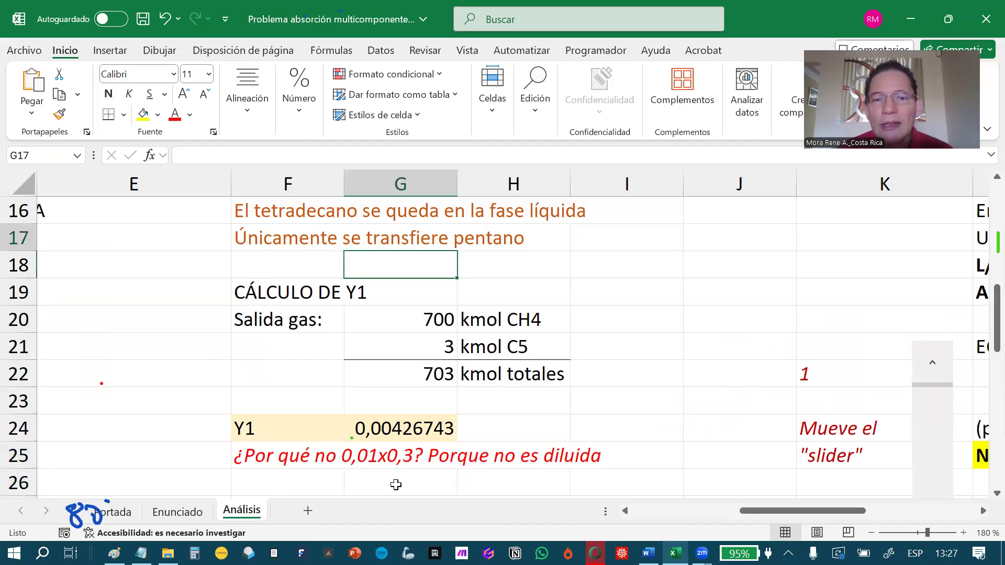
key(Down)
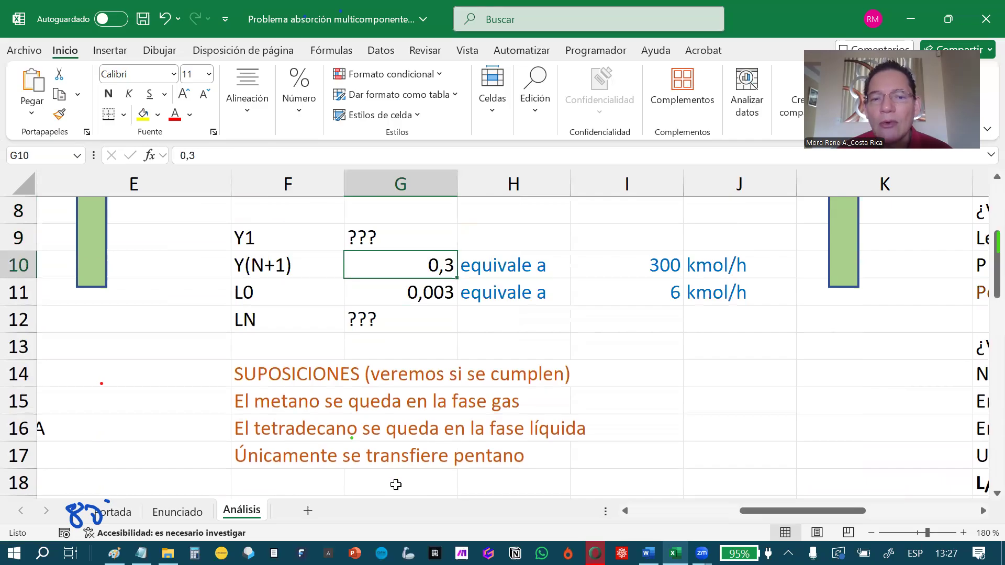
key(Right)
key(Right)
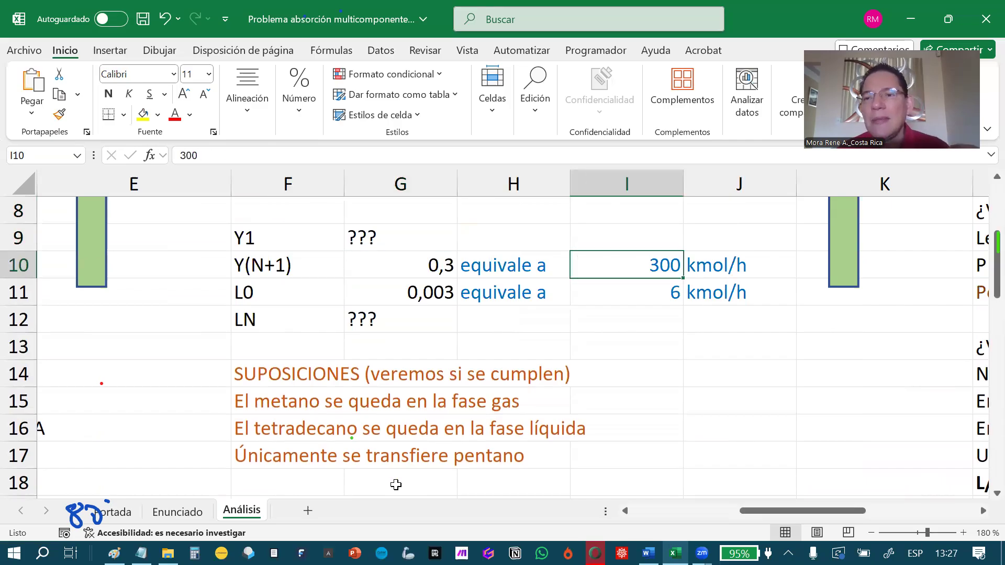
key(Down)
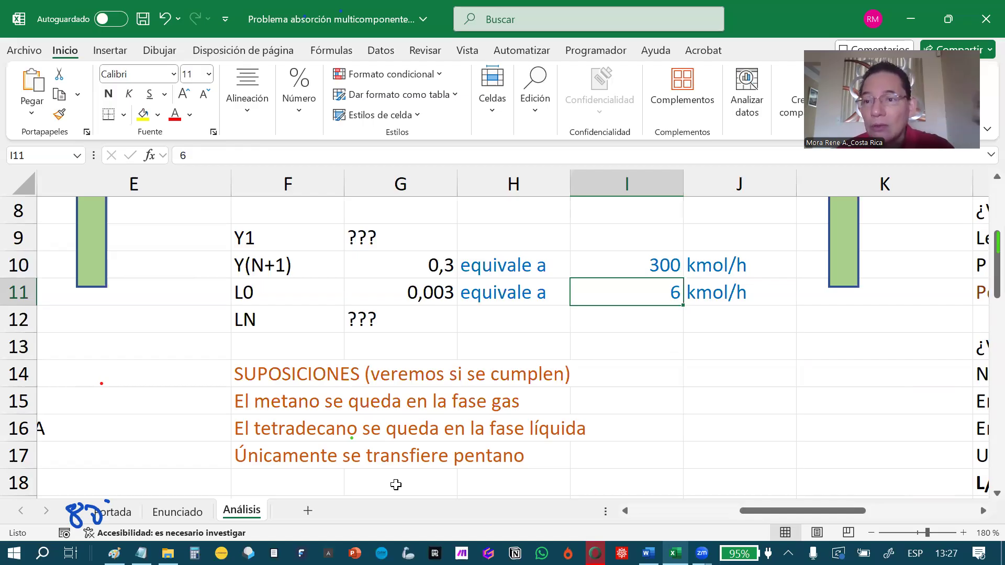
- Review the Y1 calculation in G24 again, along with the red notes beneath it
key(Down)
key(Down)
key(Down)
key(Down)
key(Down)
key(Down)
key(Down)
key(Down)
key(Down)
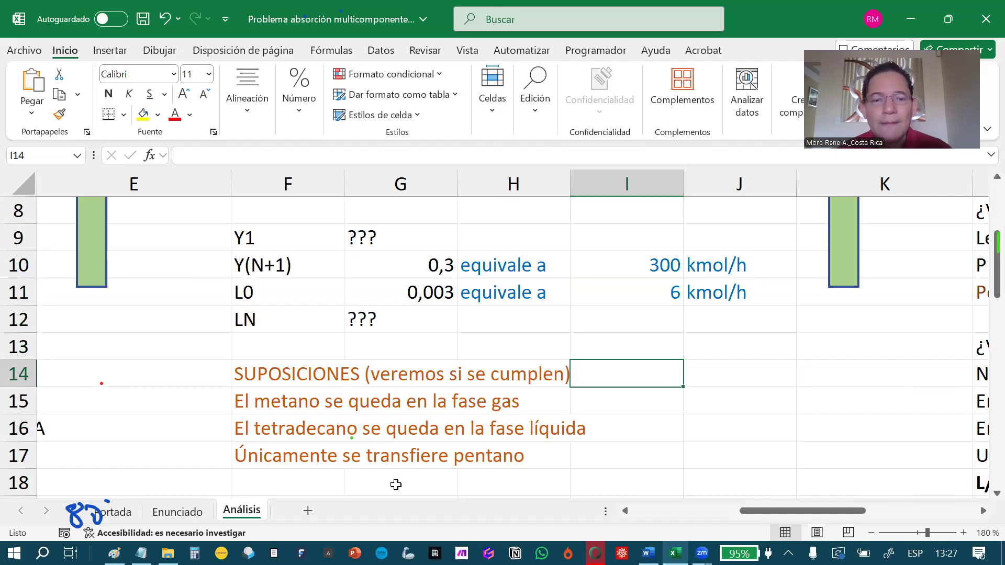
key(Down)
key(Down)
key(Down)
key(Down)
key(Down)
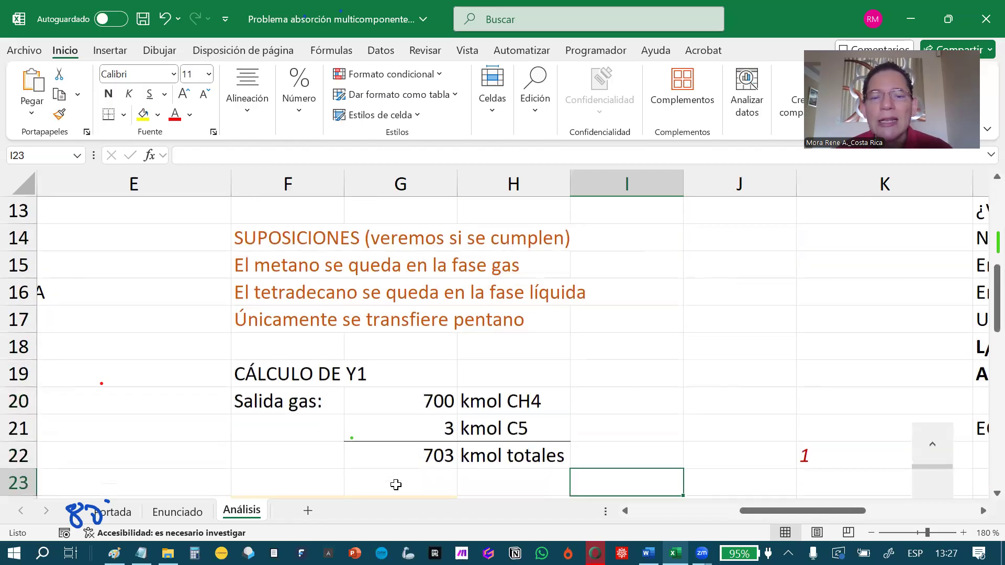
key(Up)
key(Left)
key(Left)
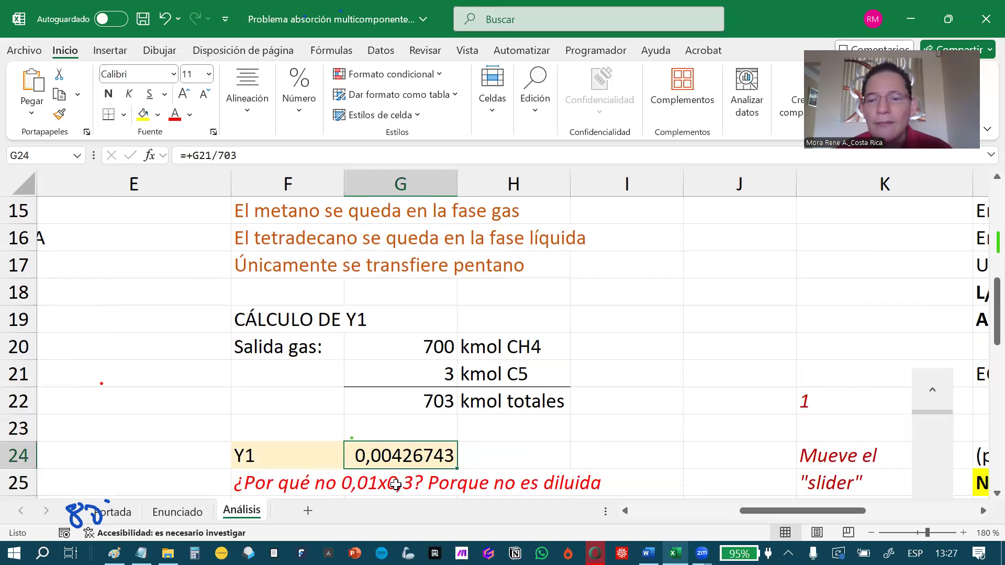
key(Down)
key(Down)
key(Down)
key(Down)
key(Down)
key(Down)
key(Down)
key(Down)
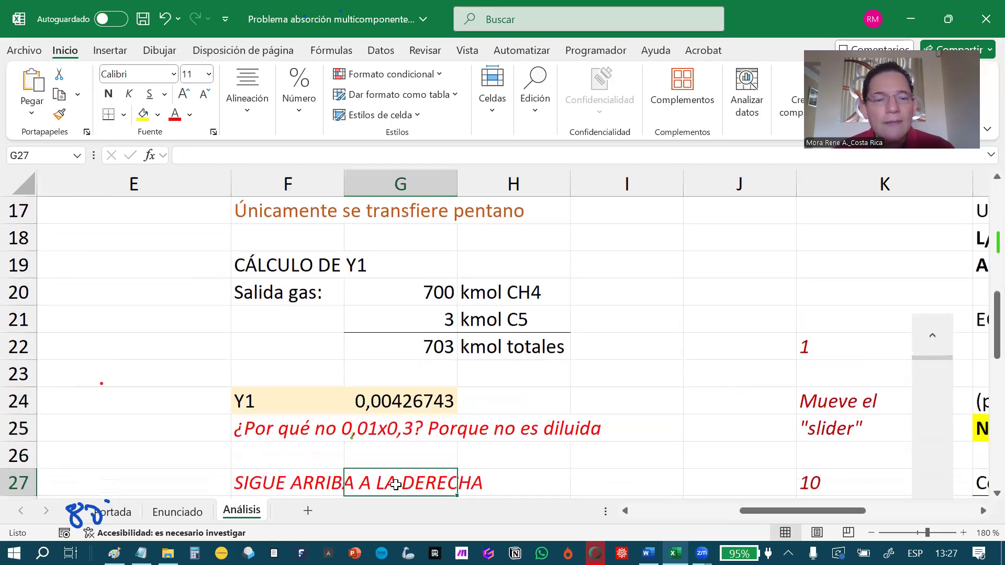
- Go to the FRACCIÓN NO ABSORBIDA section and examine the absorbed and non-absorbed C5 fractions in N5 and N6
key(Up)
key(Up)
key(Up)
key(Up)
key(Up)
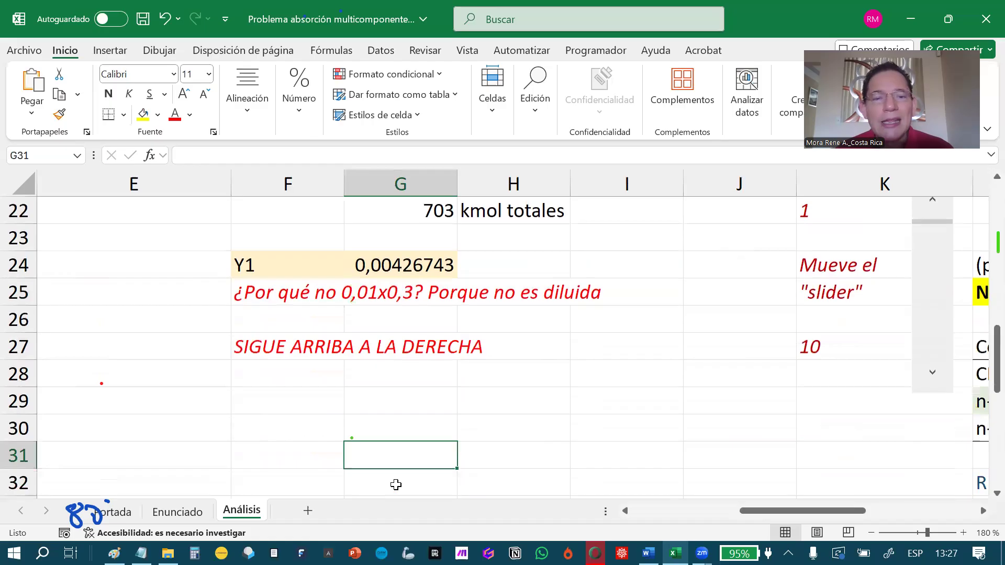
key(Up)
key(Up)
key(Up)
key(Up)
key(Up)
key(Up)
key(Up)
key(Up)
key(Up)
key(Up)
key(Up)
key(Up)
key(Up)
key(Up)
key(Up)
key(Up)
key(Up)
key(Up)
key(Up)
key(Up)
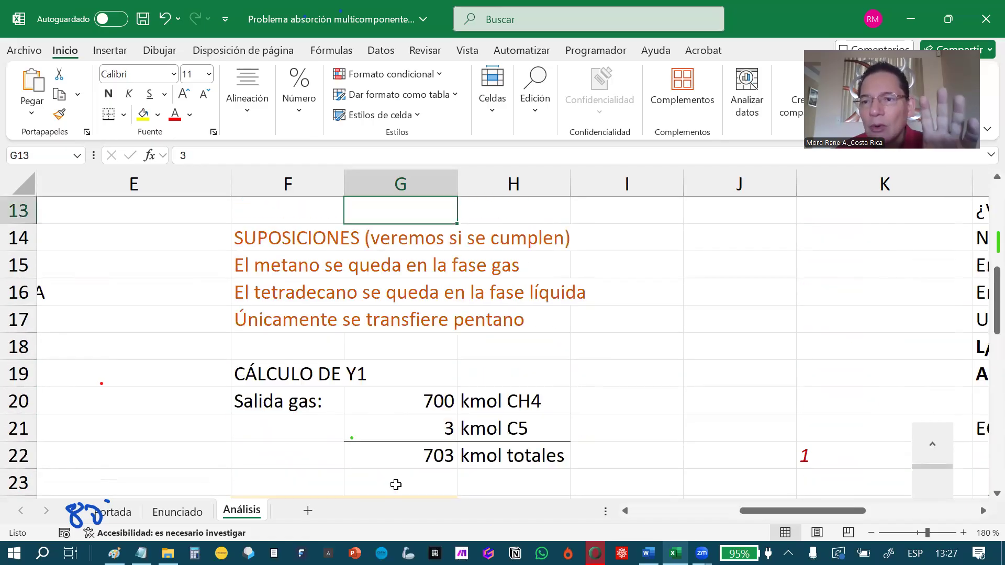
key(Up)
key(Up)
key(Right)
key(Right)
key(Right)
key(Right)
key(Right)
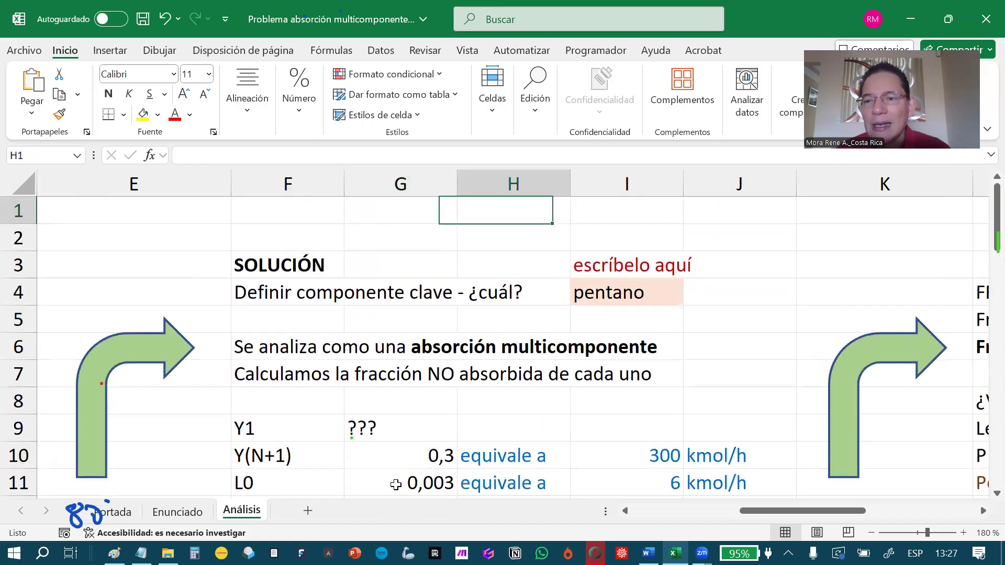
key(Right)
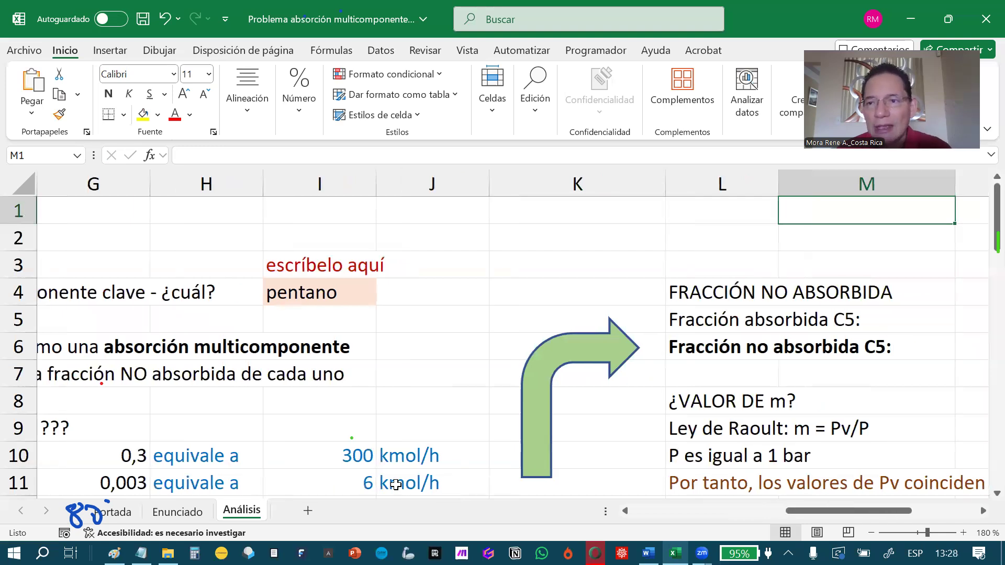
key(Right)
key(Right)
key(Right)
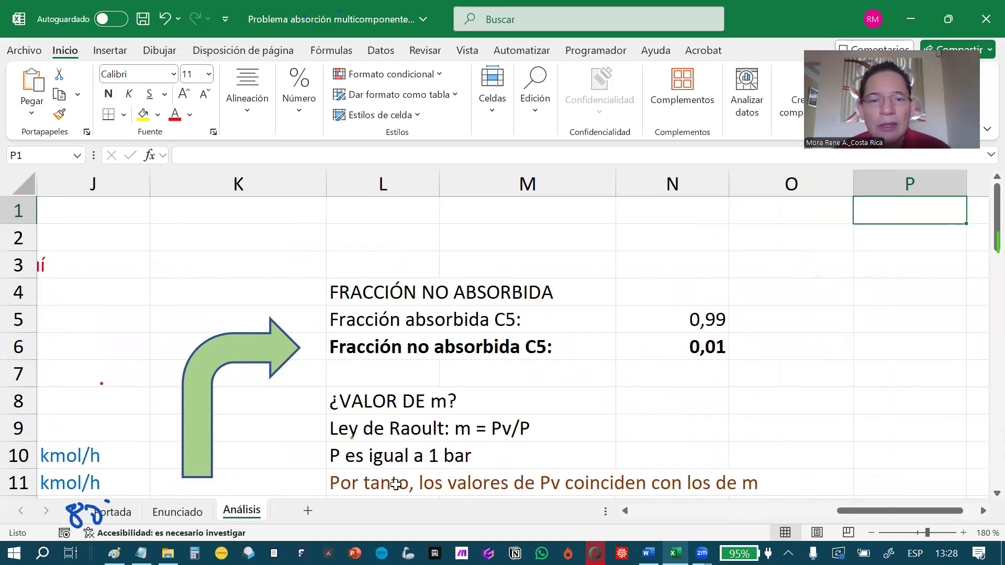
key(Down)
key(Down)
key(Down)
key(Down)
key(Left)
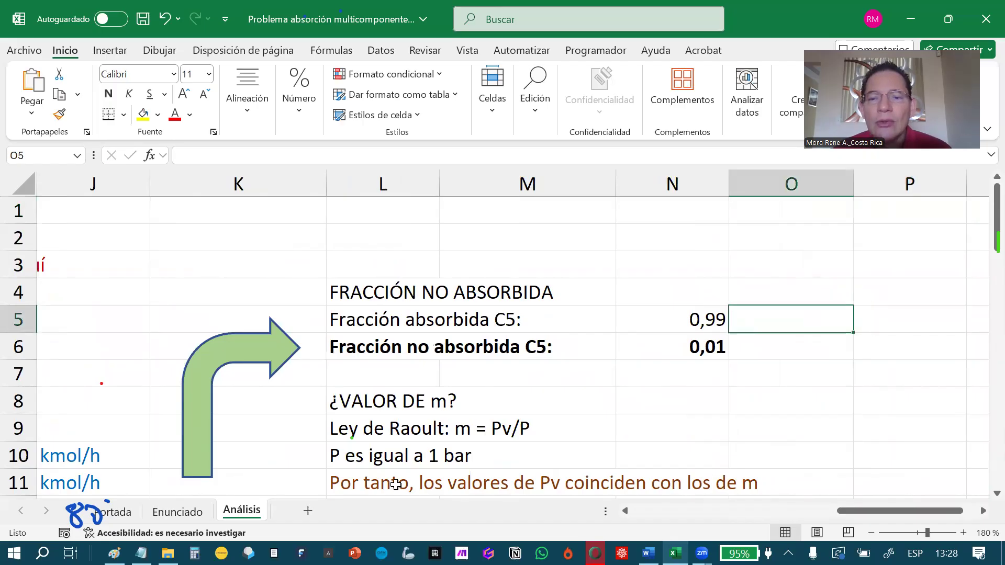
key(Left)
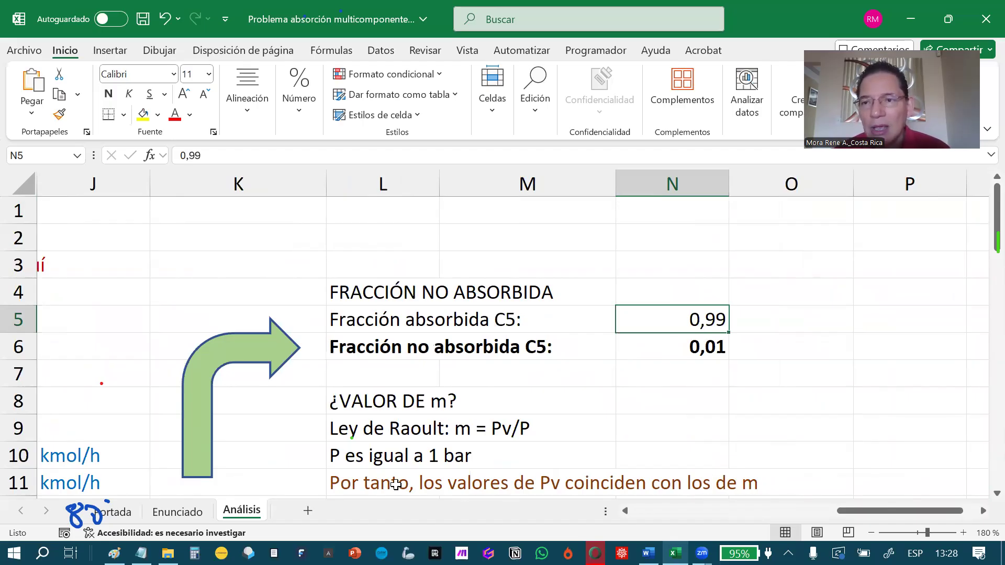
key(Down)
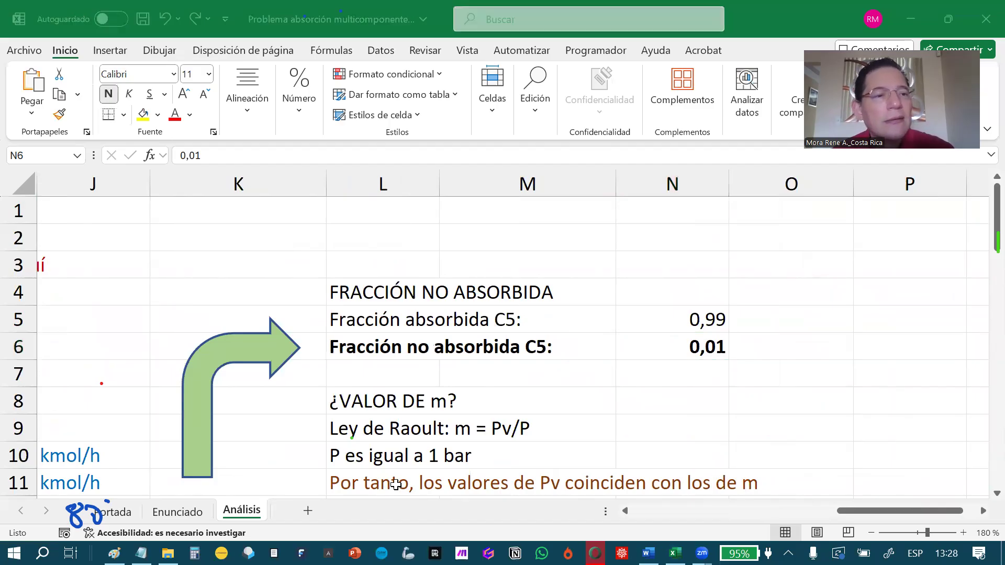
- Handwrite the fraction (A − 1)/(A^(N+1) − 1) in green beside the C5 fractions, around column P
mouse_move(828, 327)
mouse_down()
mouse_move(840, 292)
mouse_move(852, 325)
mouse_up()
mouse_move(832, 312)
mouse_down()
mouse_move(883, 314)
mouse_move(904, 333)
mouse_up()
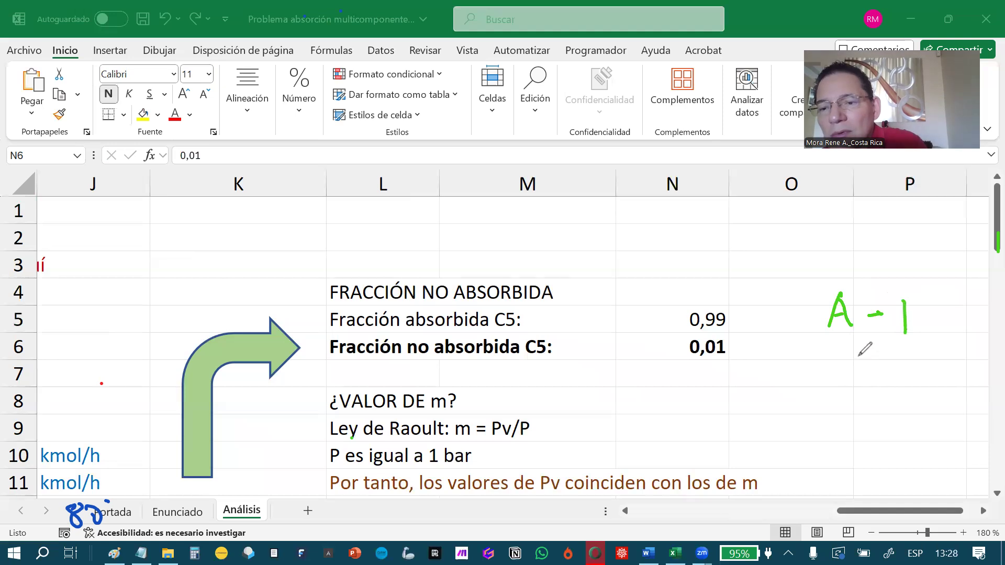
mouse_move(833, 389)
mouse_down()
mouse_move(855, 384)
mouse_move(852, 372)
mouse_move(880, 354)
mouse_move(897, 358)
mouse_up()
mouse_move(892, 353)
mouse_down()
mouse_move(891, 365)
mouse_move(940, 374)
mouse_move(948, 390)
mouse_up()
drag(958, 334, 818, 338)
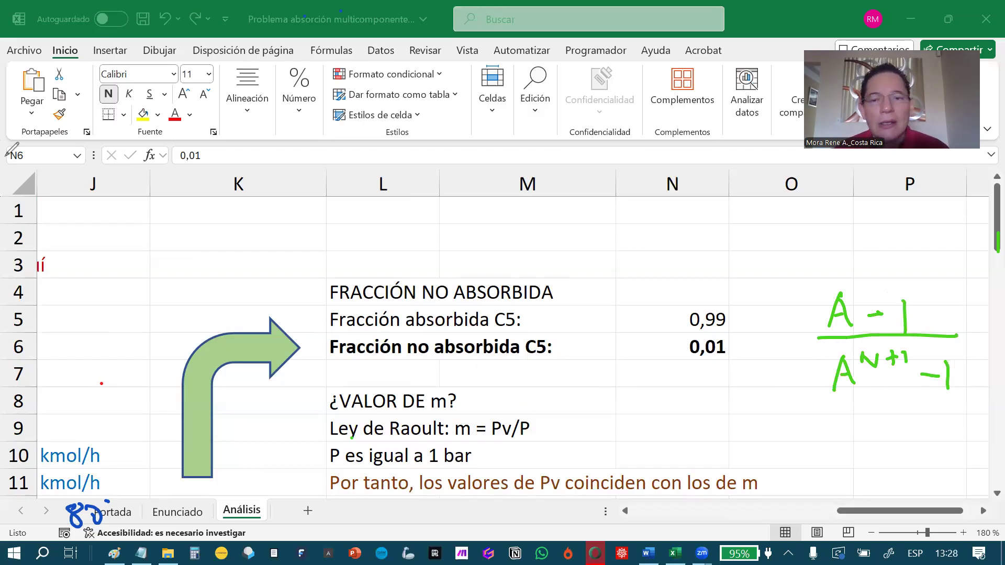
- Examine the notes on the value of m and the L/G and A = L/mG calculations in N15:N19
click(639, 395)
key(Down)
key(Down)
key(Down)
key(Down)
key(Down)
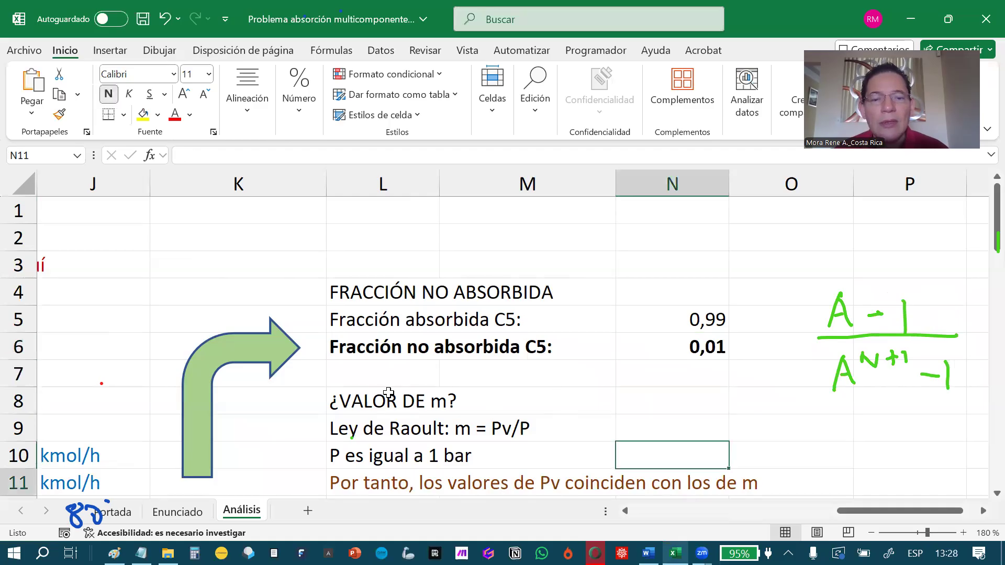
key(Down)
key(Down)
key(Down)
key(Down)
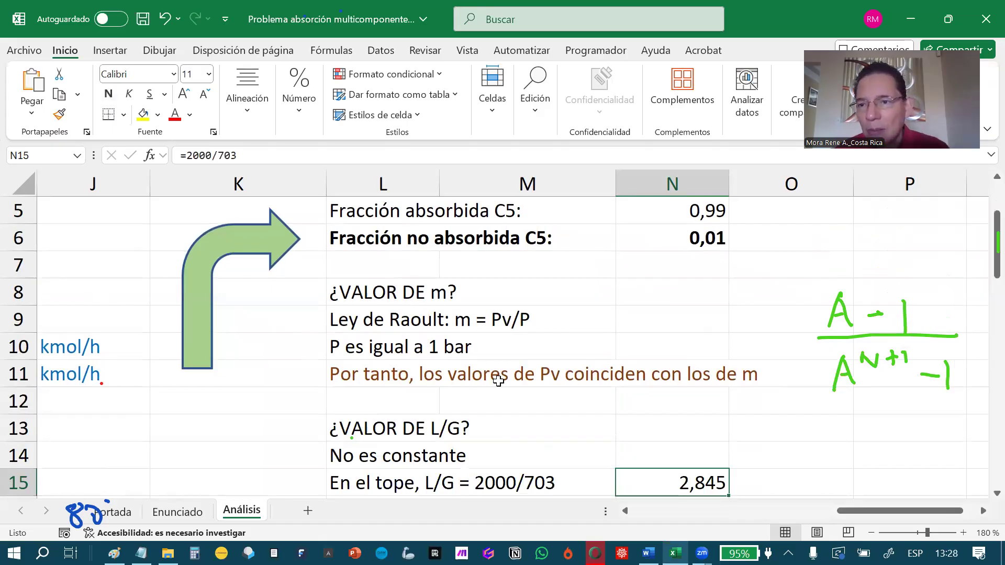
key(Down)
key(Down)
key(Down)
key(Down)
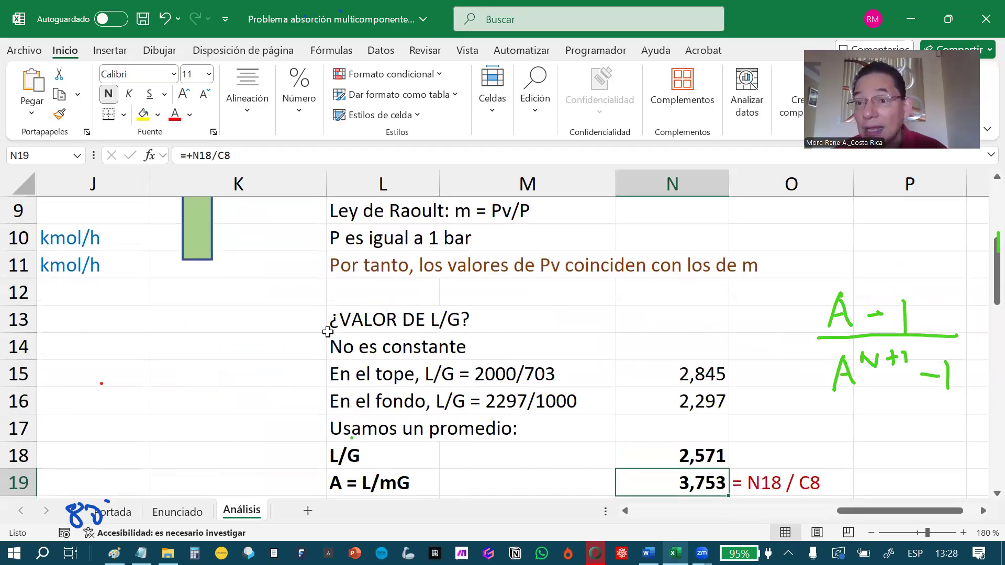
key(Down)
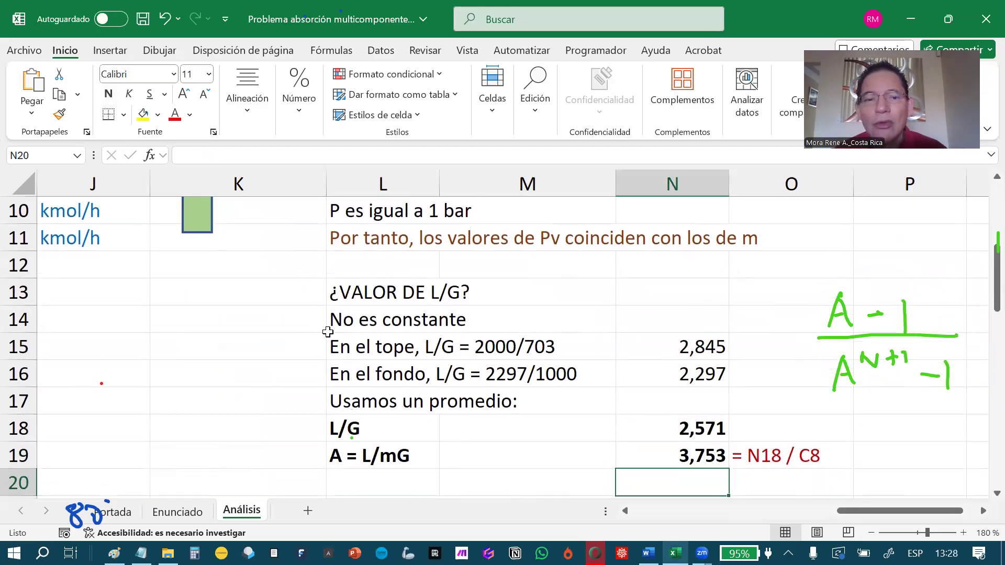
click(670, 348)
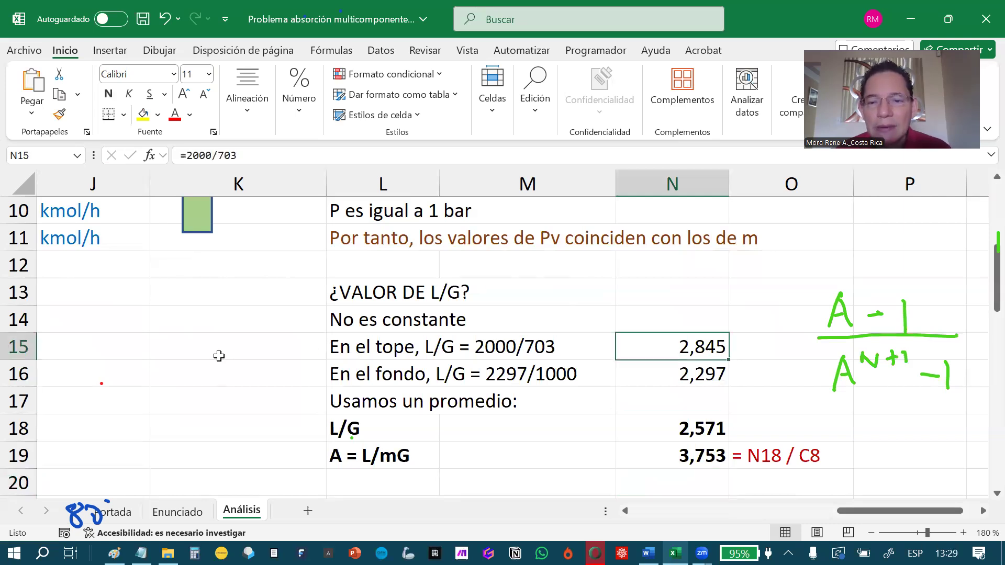
- Check the formulas for the bottom L/G in N16, the average L/G in N18 and the absorption factor A in N19
key(Down)
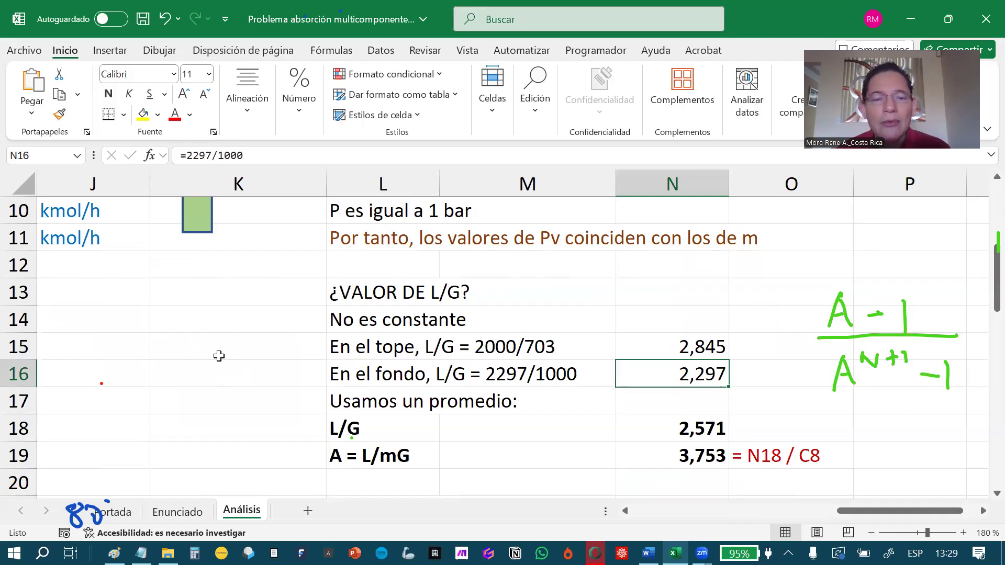
key(Down)
key(Down)
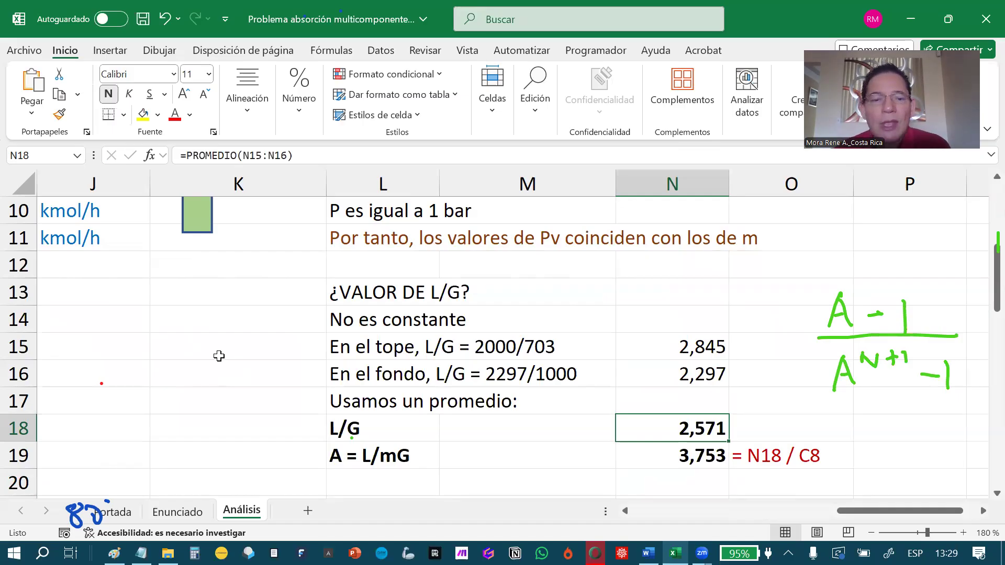
key(Down)
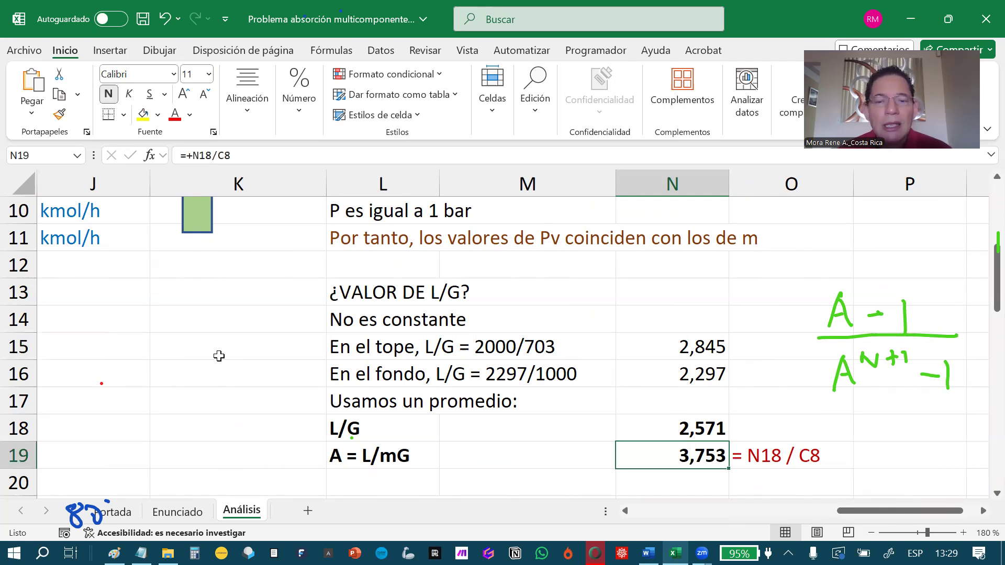
- Go to the ECUACIÓN DE KREMSER section and examine the FNA equation, the number of stages N and the m, A and FNA table
key(Down)
key(Down)
key(Down)
key(Down)
key(Down)
key(Down)
key(Down)
key(Down)
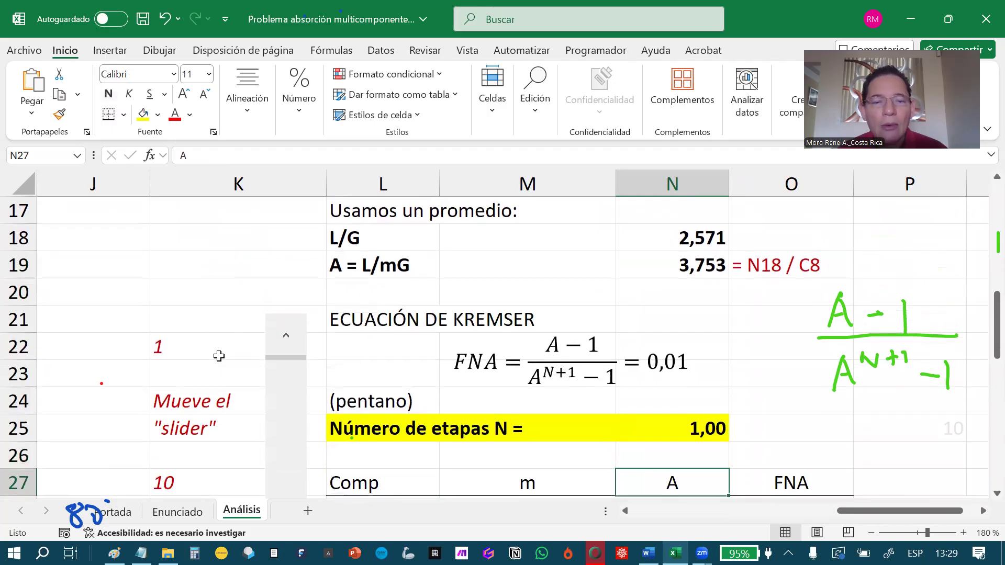
key(Down)
key(Down)
key(Down)
key(Down)
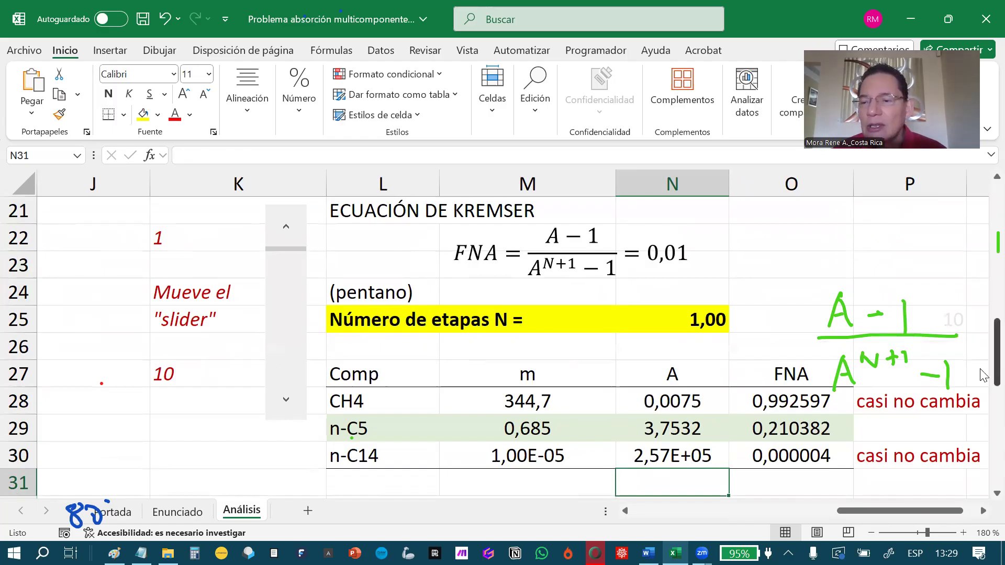
mouse_move(984, 366)
mouse_down()
mouse_move(983, 348)
mouse_move(983, 365)
mouse_up()
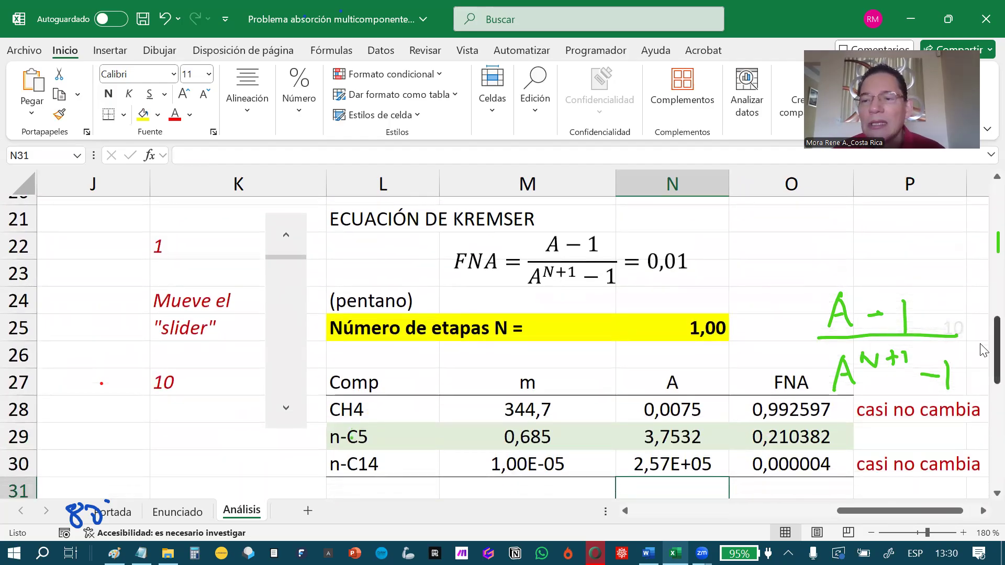
mouse_move(983, 351)
mouse_down()
mouse_move(983, 336)
mouse_move(982, 349)
mouse_up()
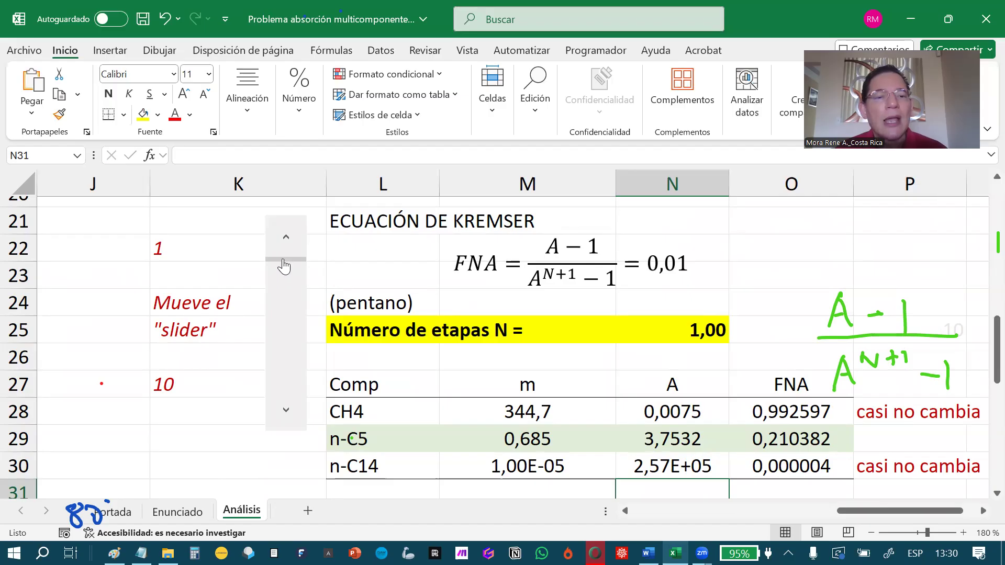
- Raise the number of stages N to 3, 5 and 7 in turn with the sheet's slider
click(282, 314)
click(282, 314)
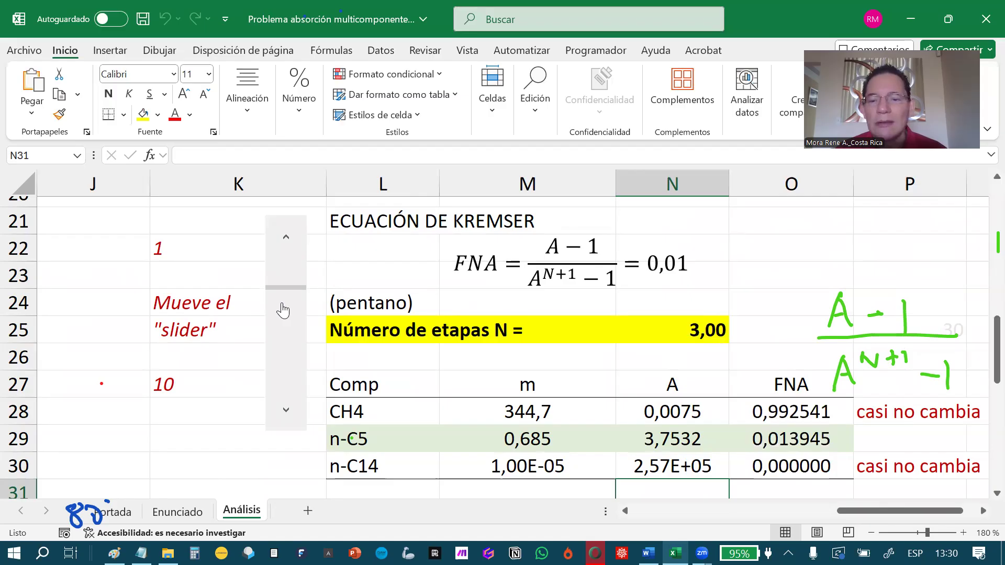
click(283, 322)
click(283, 322)
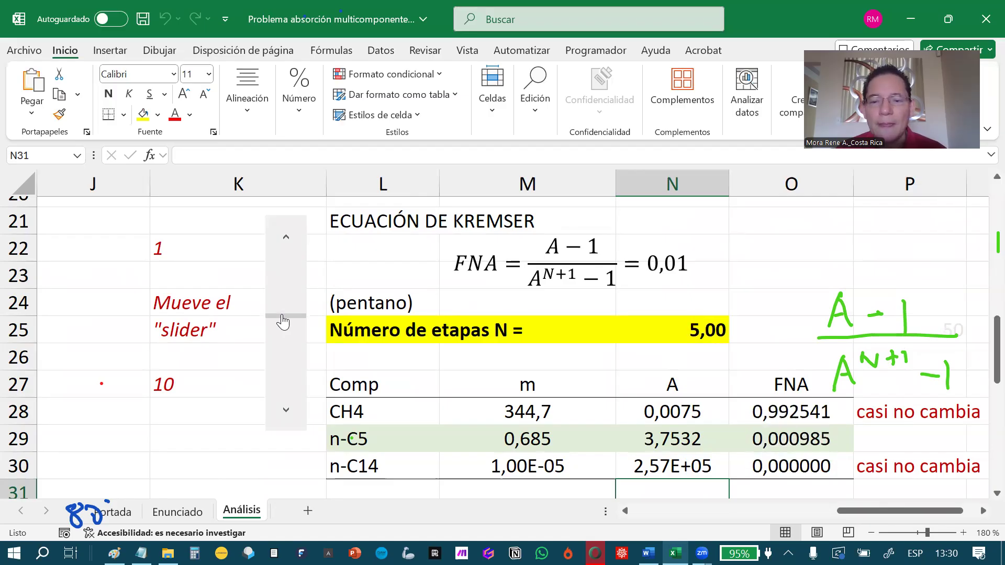
click(286, 348)
click(286, 348)
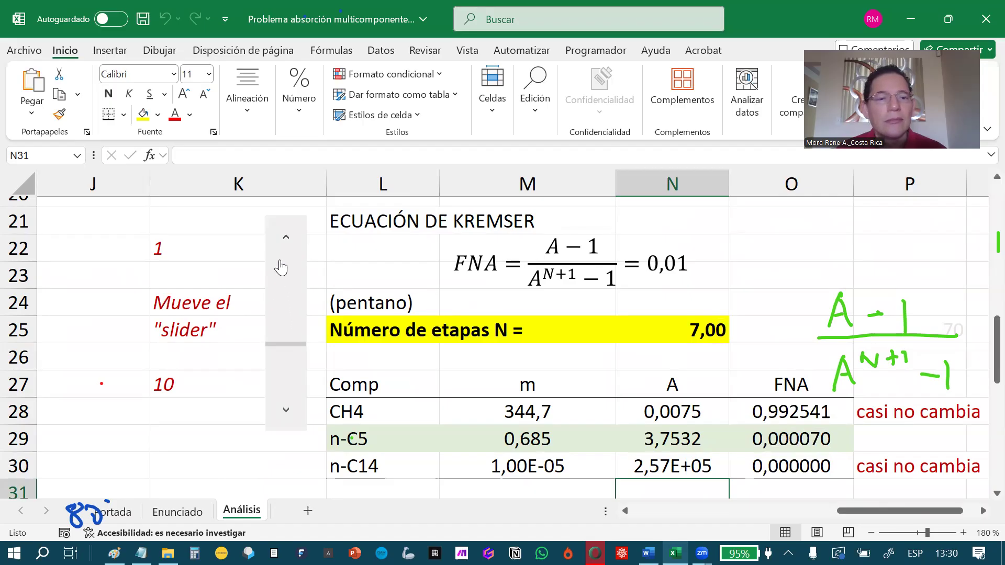
- Lower the number of stages N to 5 and on down to 2
click(291, 321)
click(292, 321)
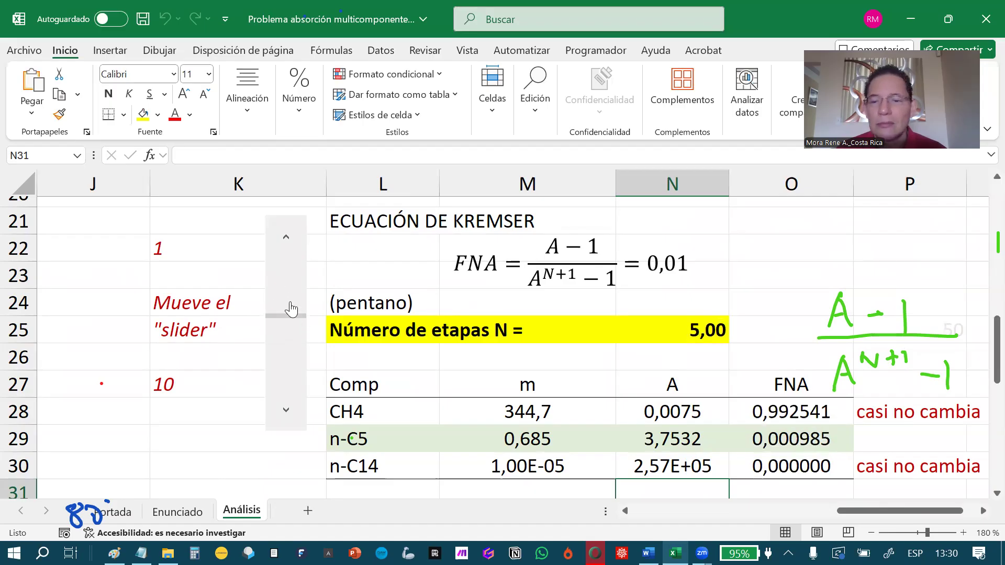
click(292, 309)
click(287, 286)
click(287, 288)
- Inspect the A formula for n-C5 in N29 and trace its references to L/G in N18 and m in M29
click(670, 445)
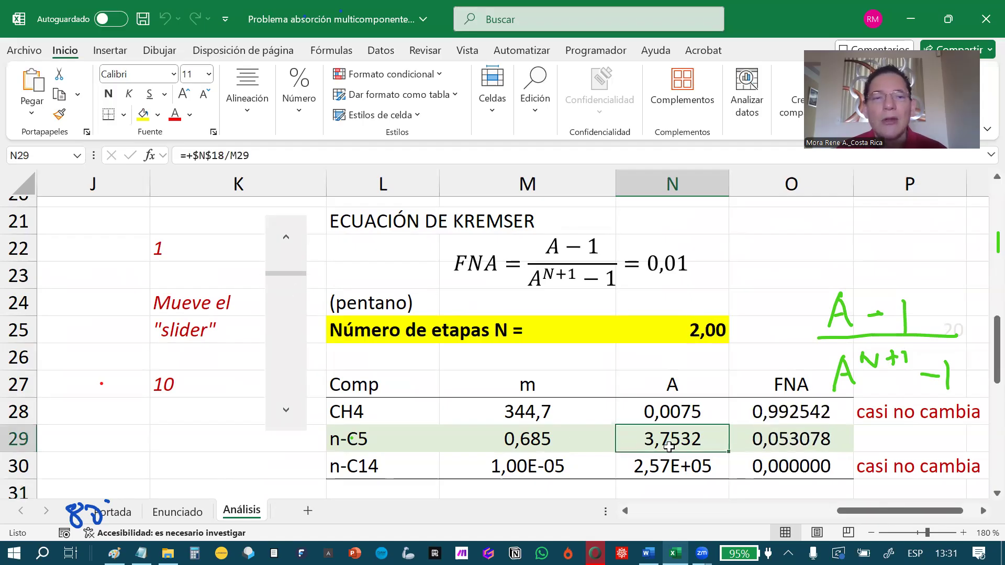
click(315, 156)
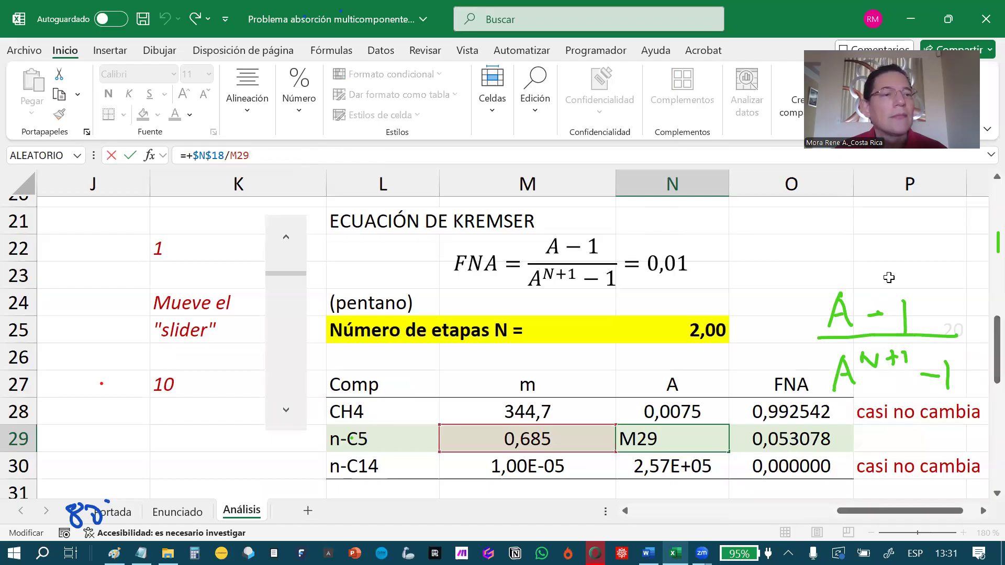
click(1, 86)
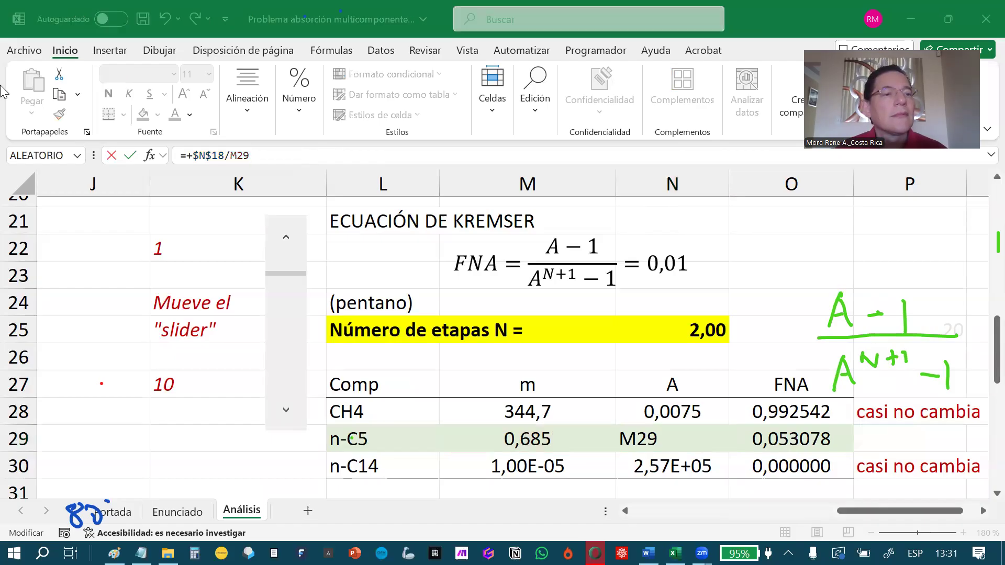
click(981, 353)
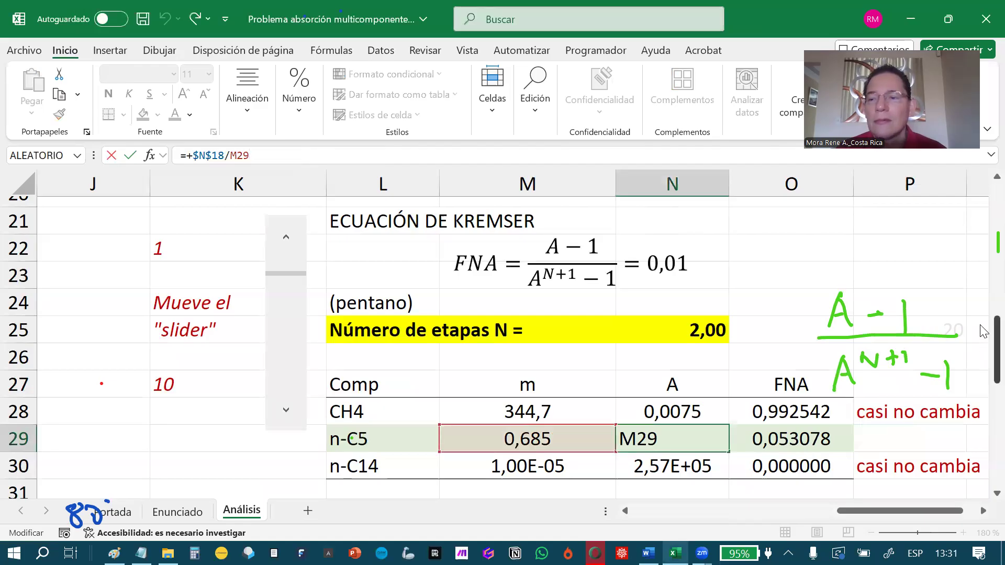
drag(980, 350, 980, 341)
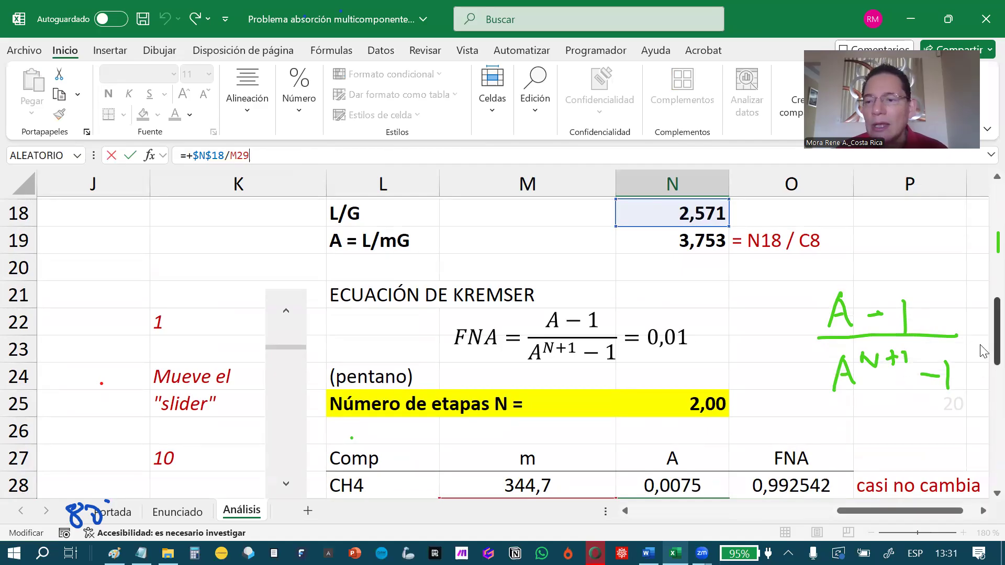
drag(981, 332, 983, 363)
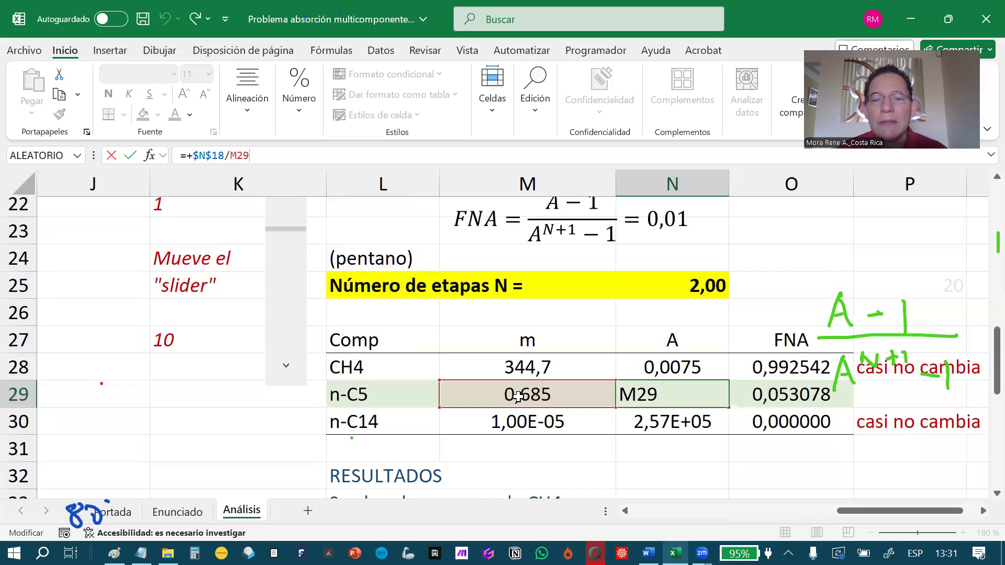
- Inspect the FNA formula for n-C5 in O29 and its references to A and N, keeping the formula as it is
click(780, 396)
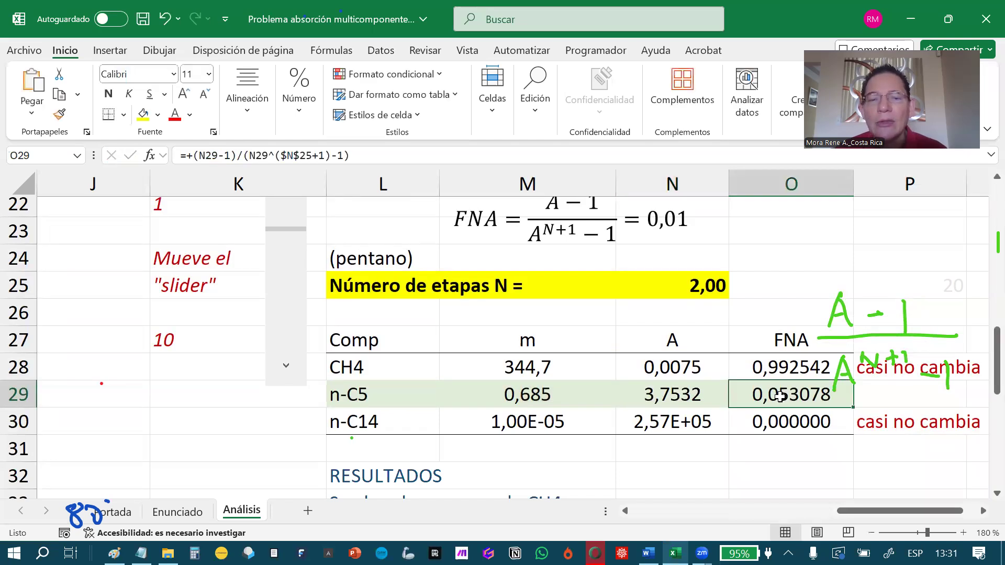
click(381, 155)
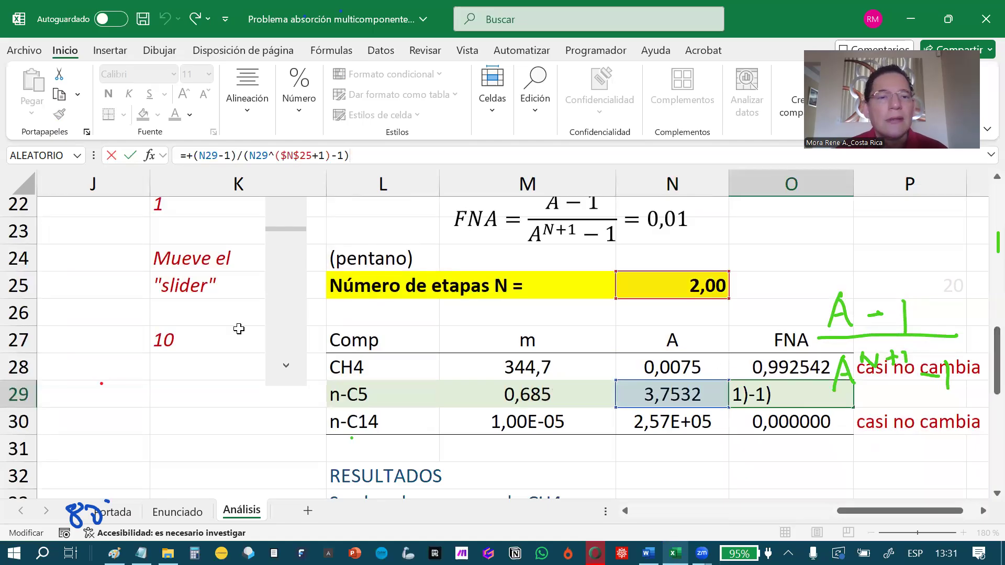
key(Return)
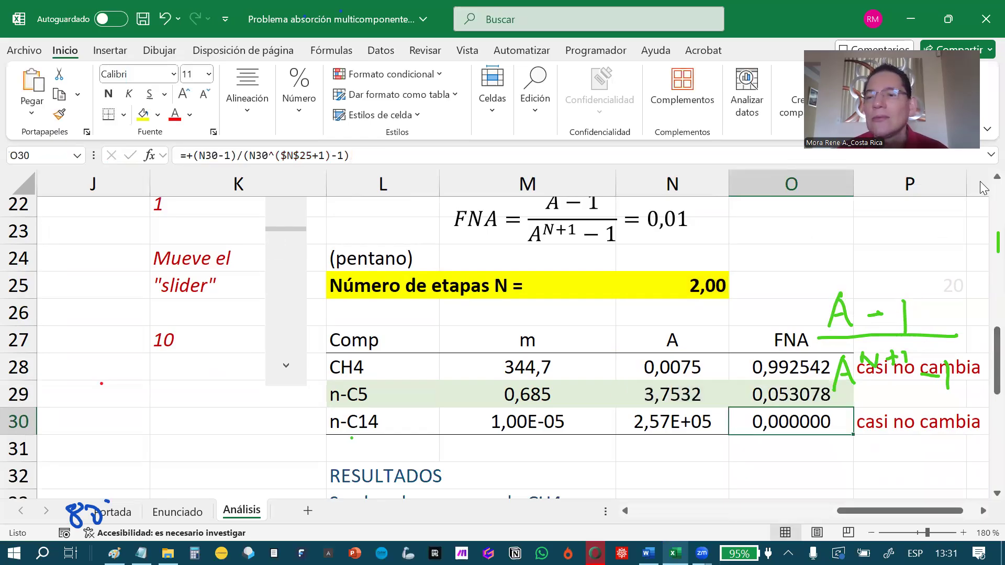
scroll(983, 182, up, 1)
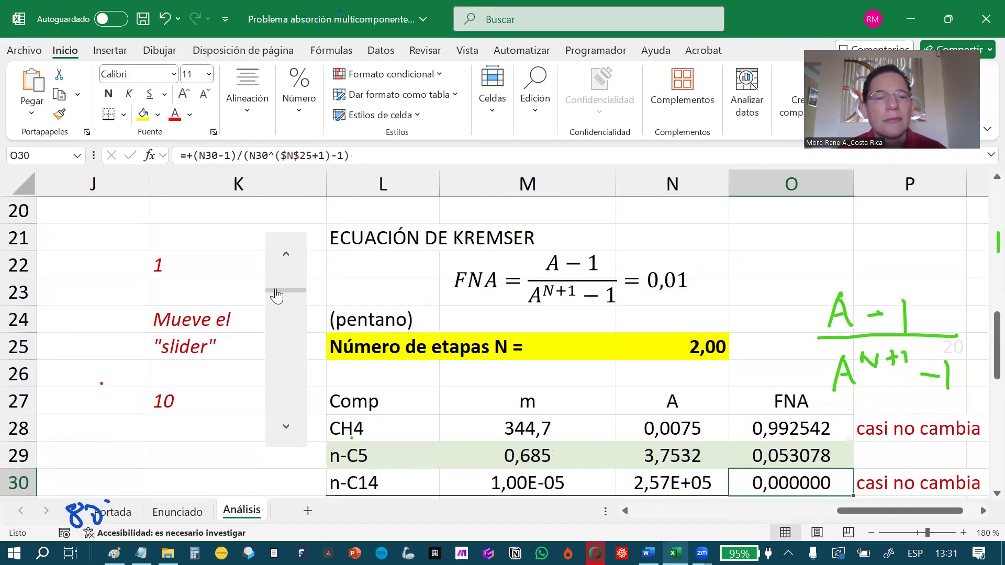
key(Up)
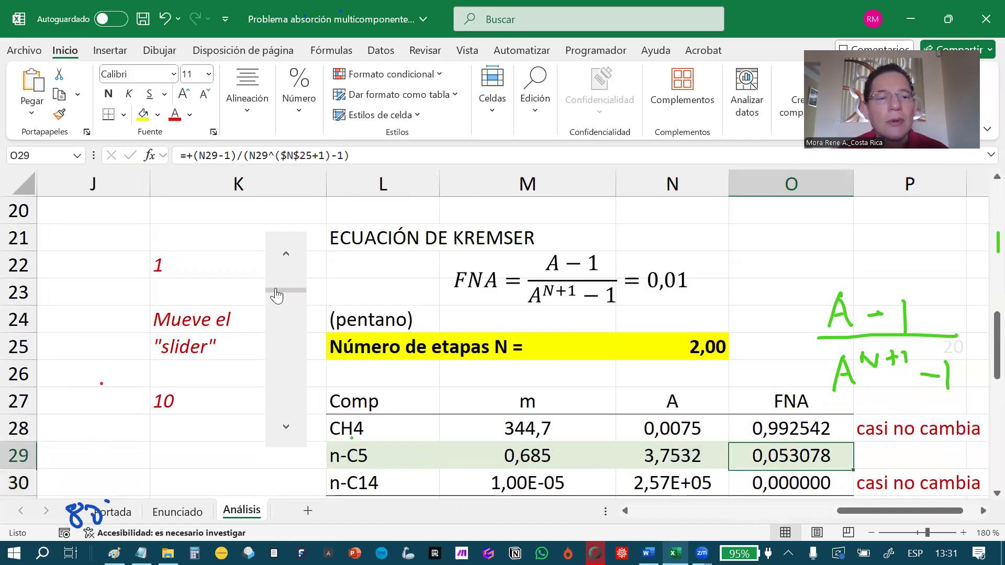
- Set the number of stages N to 1 with O29 selected
drag(276, 292, 279, 278)
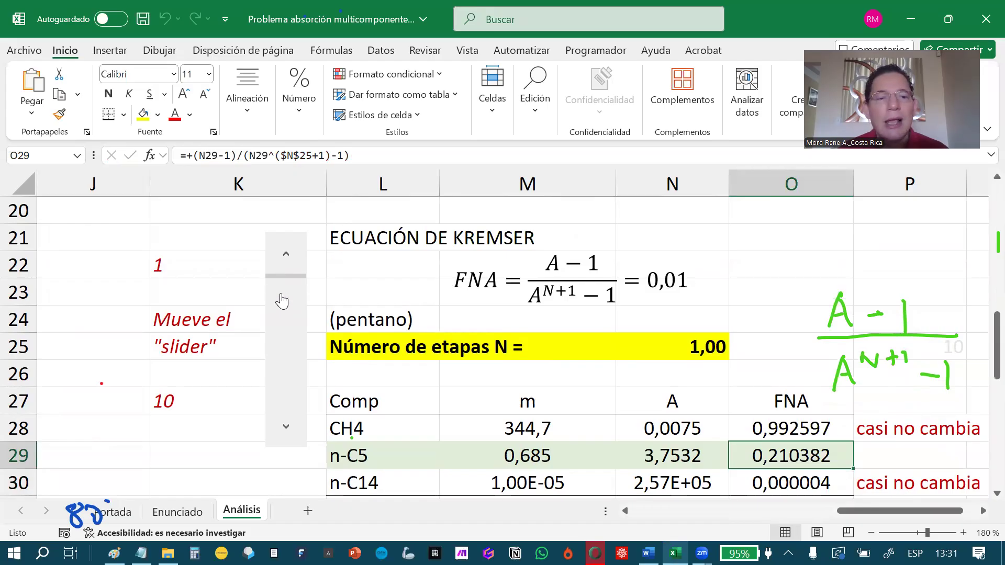
click(279, 281)
click(279, 281)
click(280, 281)
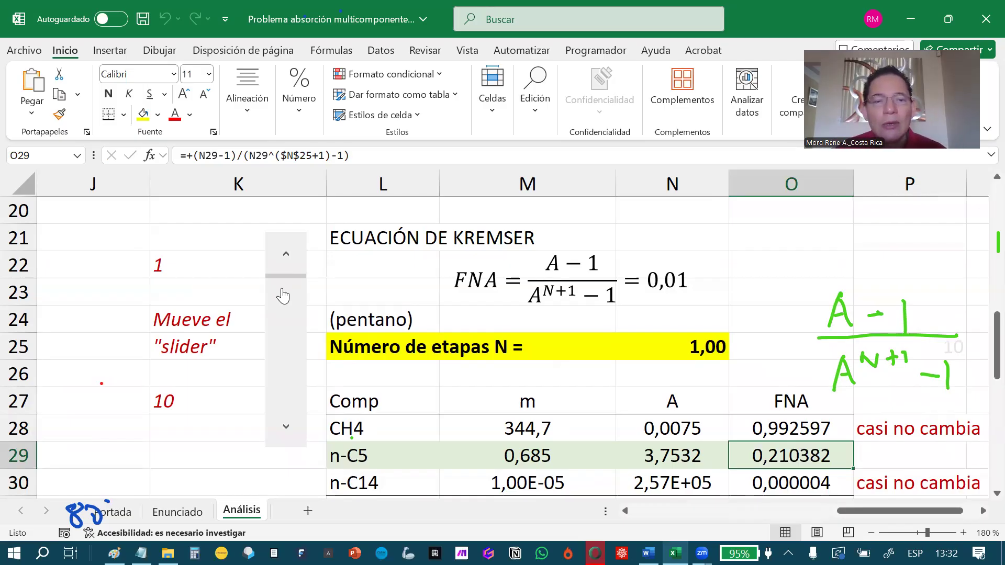
- Compare the n-C5 non-absorbed fraction at N = 2 and N = 3, and set the number of stages to 4
click(282, 295)
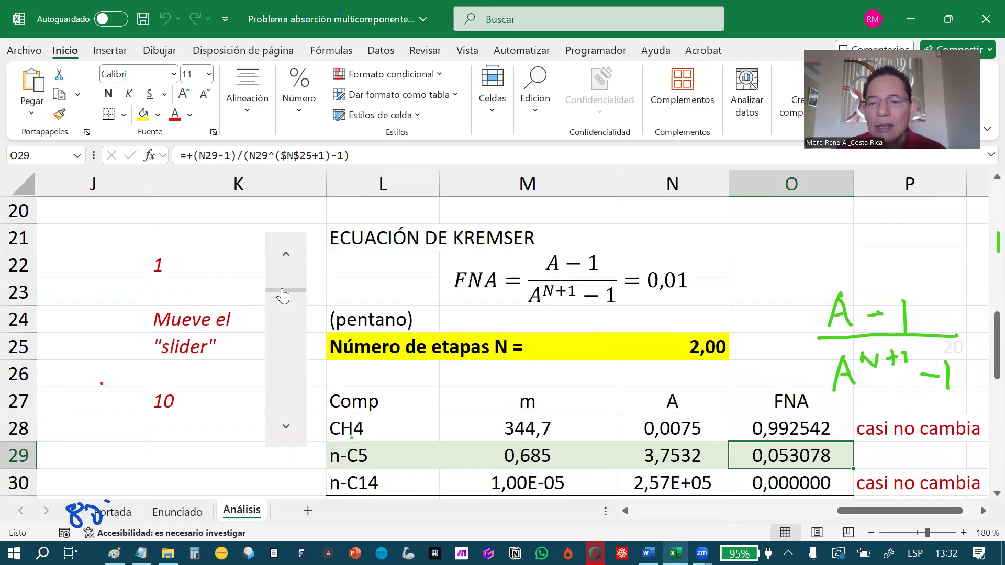
drag(282, 295, 282, 310)
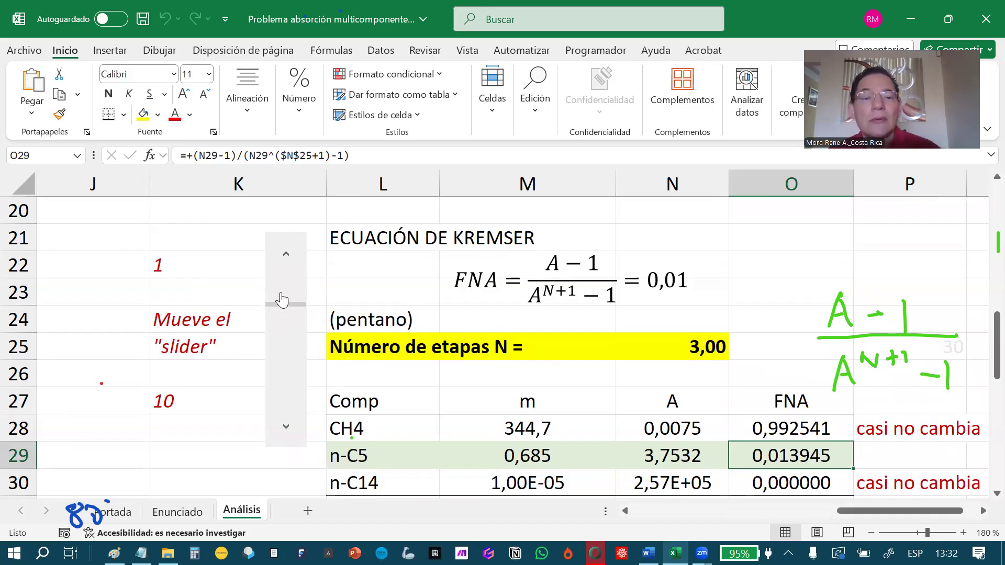
click(282, 296)
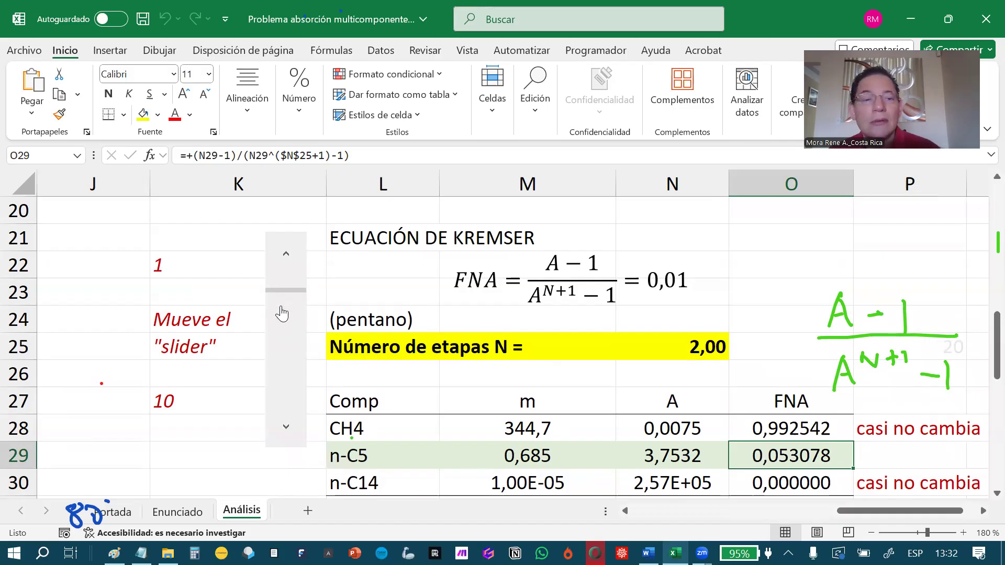
click(282, 313)
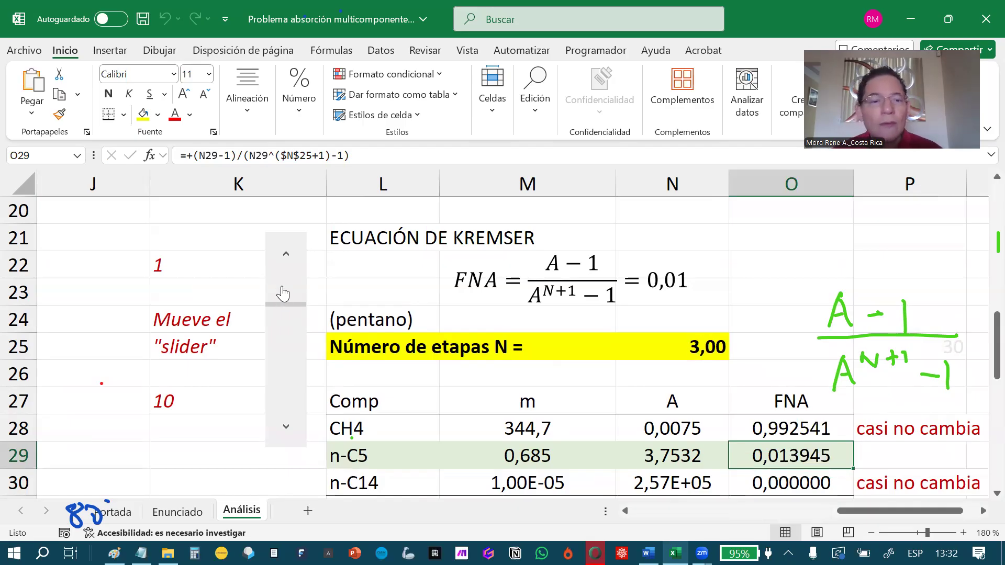
click(285, 328)
click(286, 327)
click(286, 312)
click(286, 312)
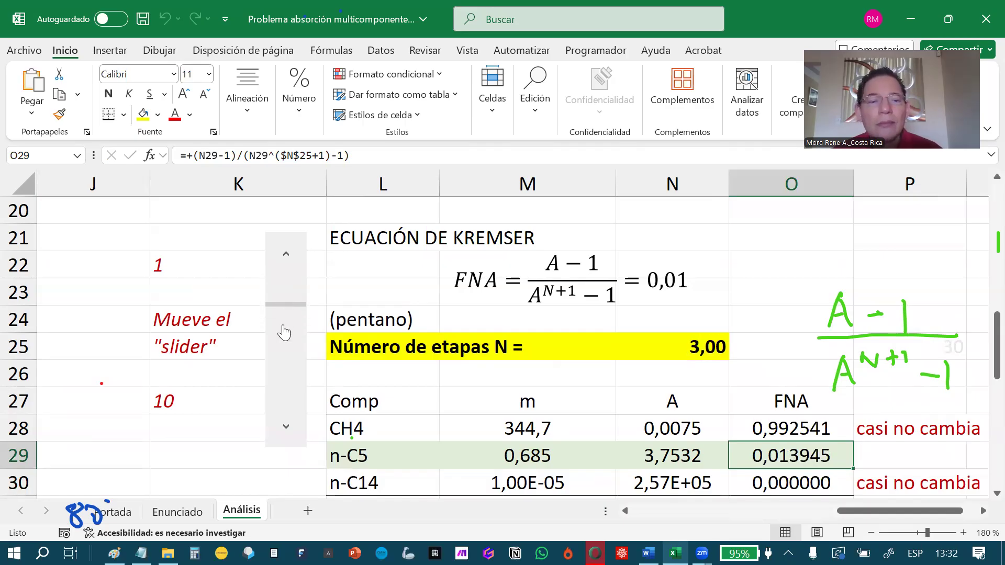
click(283, 323)
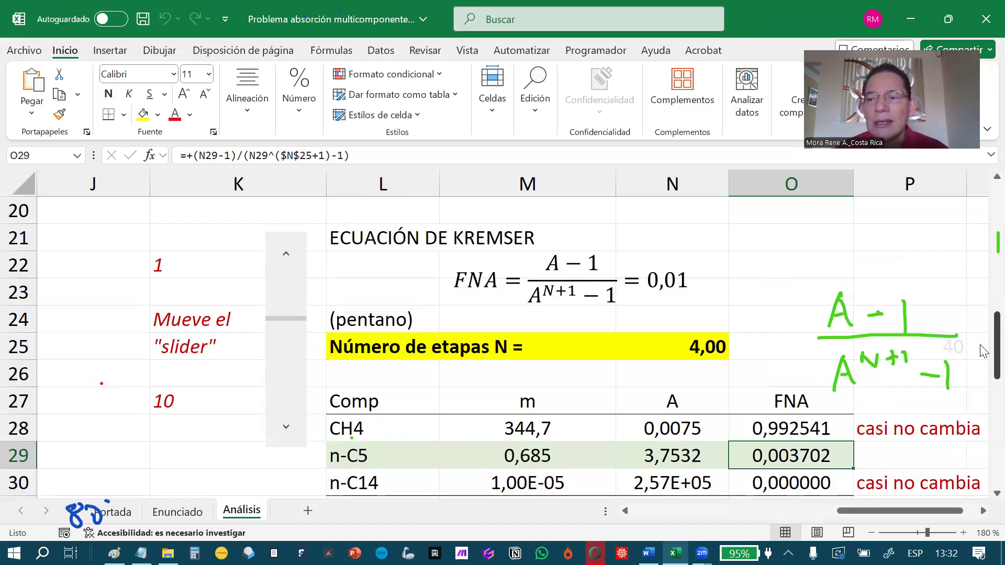
- Examine the component table and the RESULTADOS notes on CH4 absorption, L/G and m
mouse_move(982, 351)
mouse_down()
mouse_move(983, 377)
mouse_move(983, 358)
mouse_up()
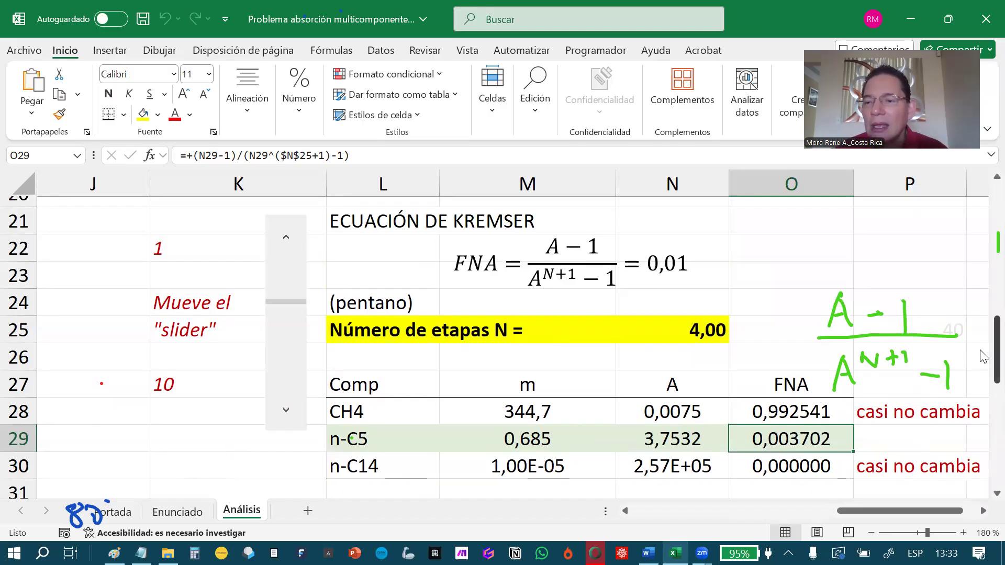
drag(983, 358, 983, 394)
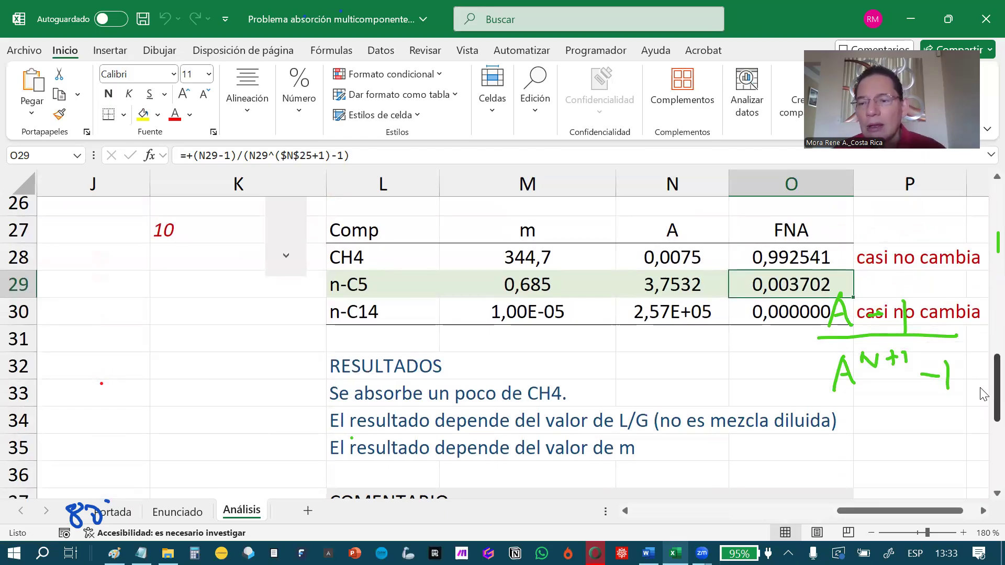
drag(983, 384, 983, 344)
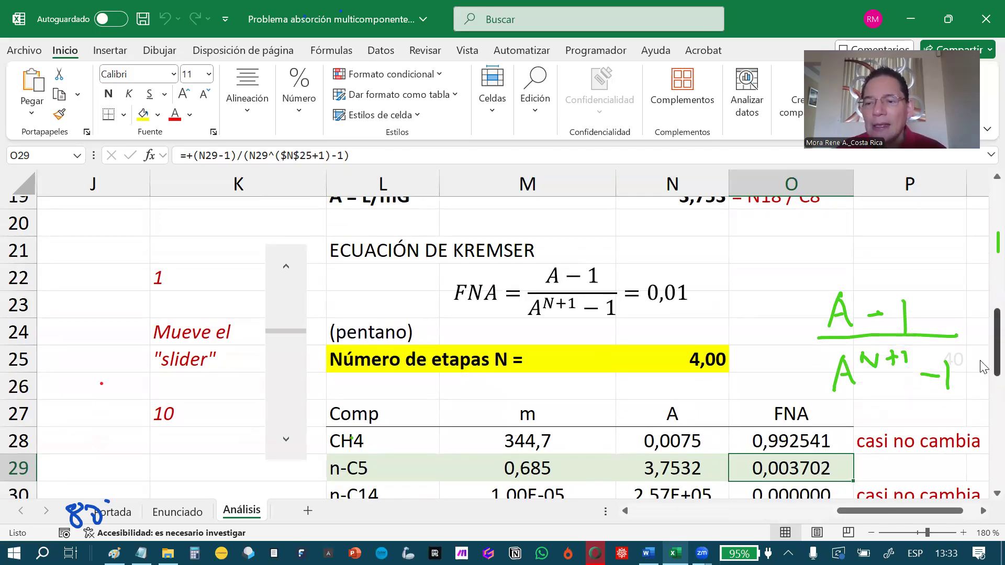
drag(983, 367, 981, 382)
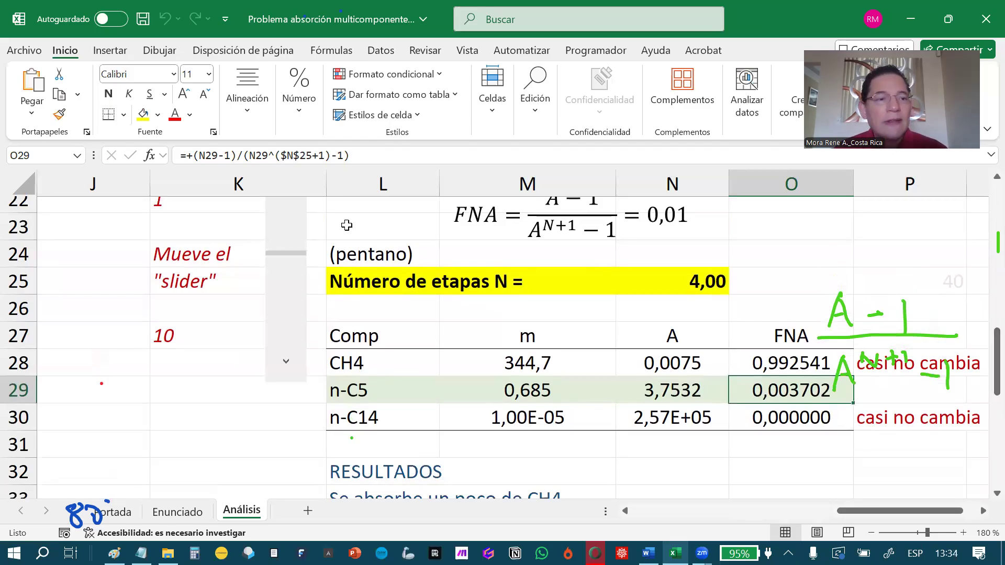
- Erase the green handwritten (A − 1)/(A^(N+1) − 1) annotation beside the component table and leave the eraser
click(311, 272)
drag(820, 282, 857, 375)
click(873, 360)
drag(862, 318, 840, 312)
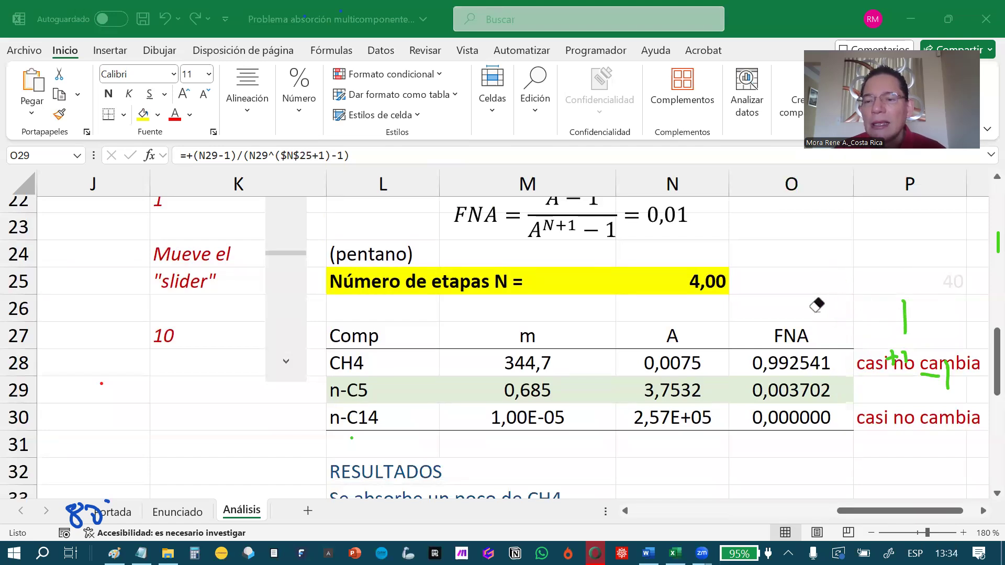
click(909, 316)
mouse_move(888, 349)
mouse_down()
mouse_move(960, 382)
mouse_move(930, 371)
mouse_up()
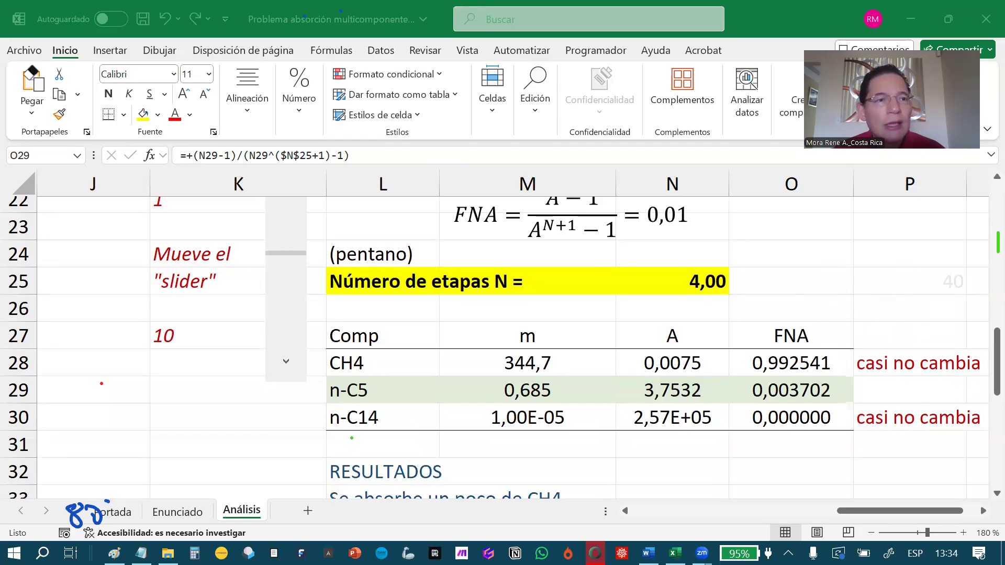
click(980, 349)
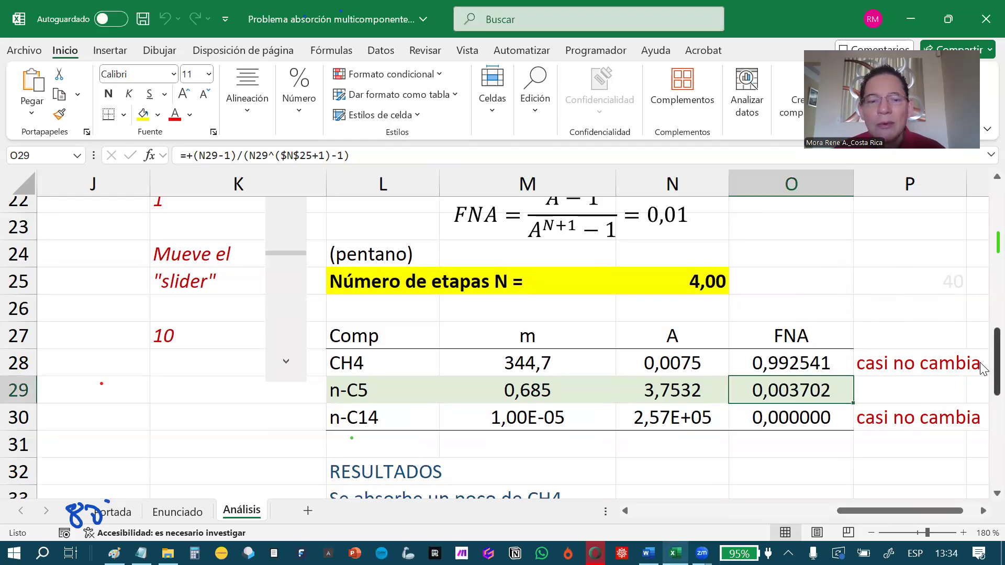
- Read the COMENTARIO notes on the ways to obtain m below RESULTADOS, and return to the component table
drag(982, 380, 982, 427)
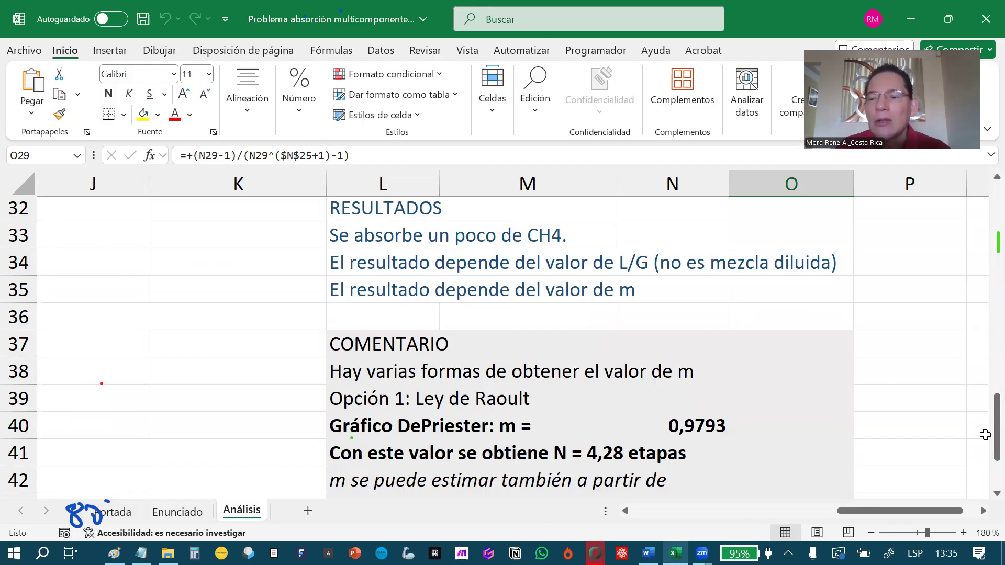
drag(986, 426, 983, 451)
scroll(982, 447, down, 1)
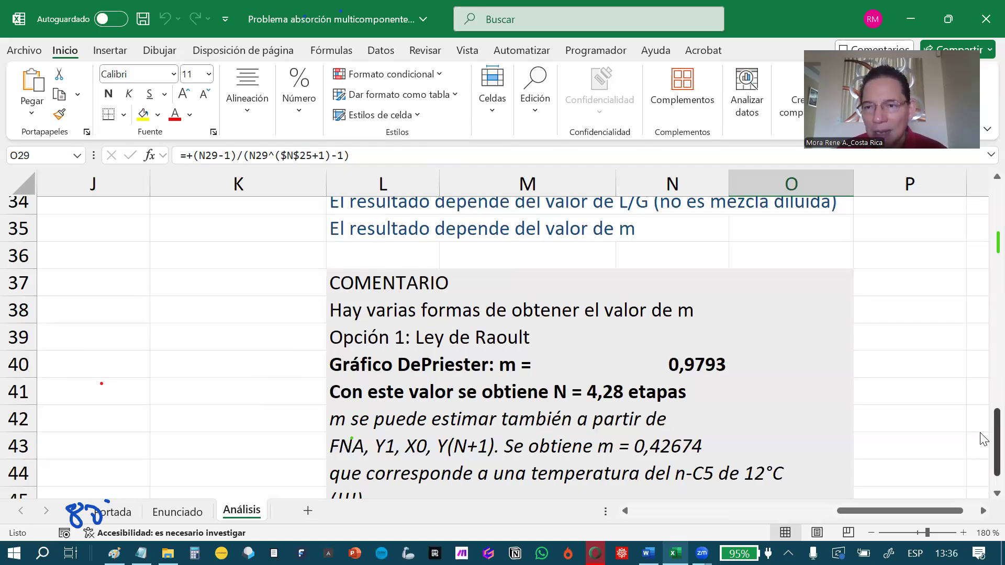
mouse_move(983, 439)
mouse_down()
mouse_move(982, 454)
mouse_move(984, 442)
mouse_up()
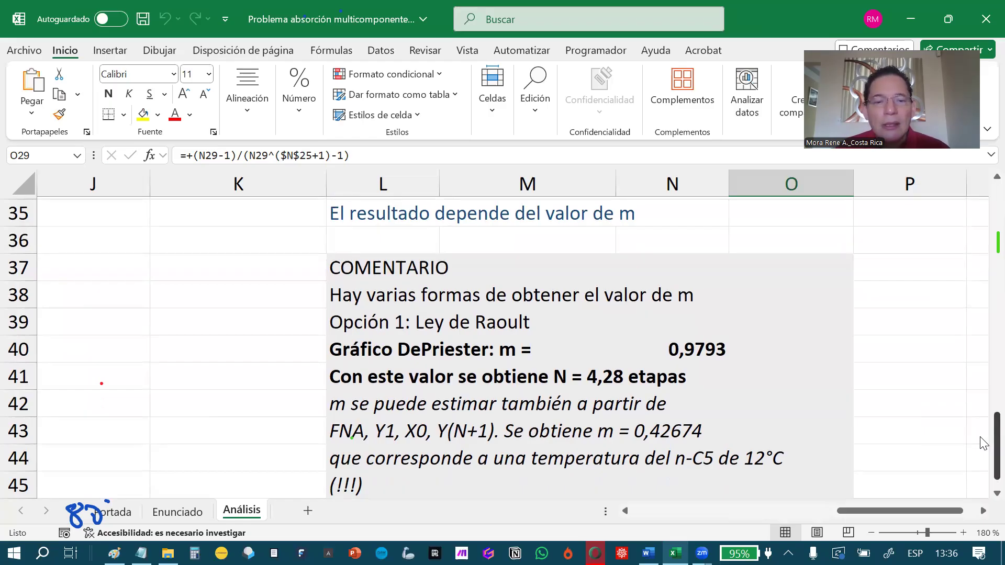
drag(984, 442, 983, 360)
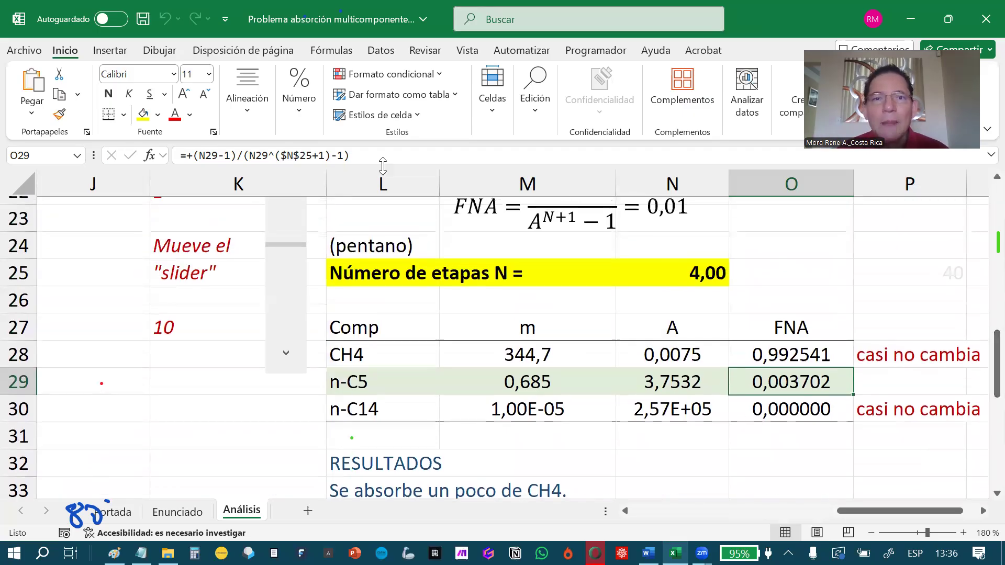